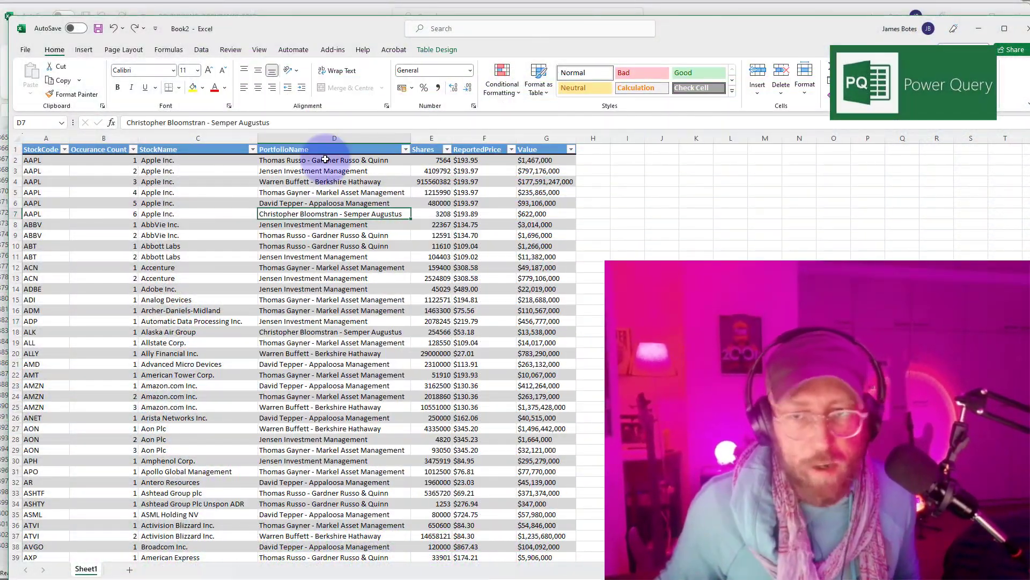
- Highlight the repeated AAPL stock codes in A2:A7 of the worksheet
{"action": "left_click_drag", "start_coordinate": [326, 160], "coordinate": [322, 376]}
{"action": "left_click", "coordinate": [215, 321]}
{"action": "left_click_drag", "start_coordinate": [33, 170], "coordinate": [45, 220]}
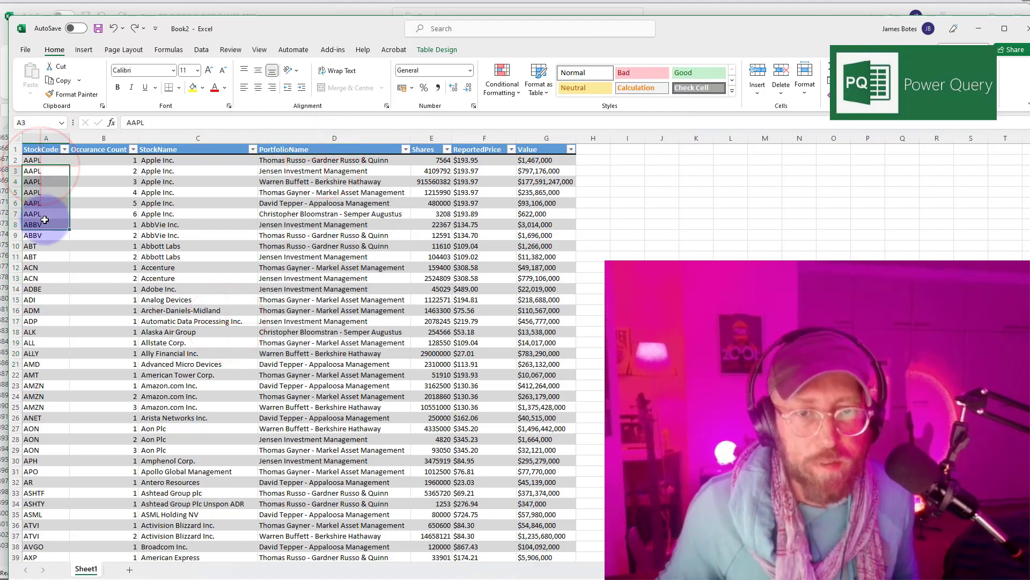
{"action": "key", "text": "ctrl+q"}
{"action": "left_click", "coordinate": [53, 162]}
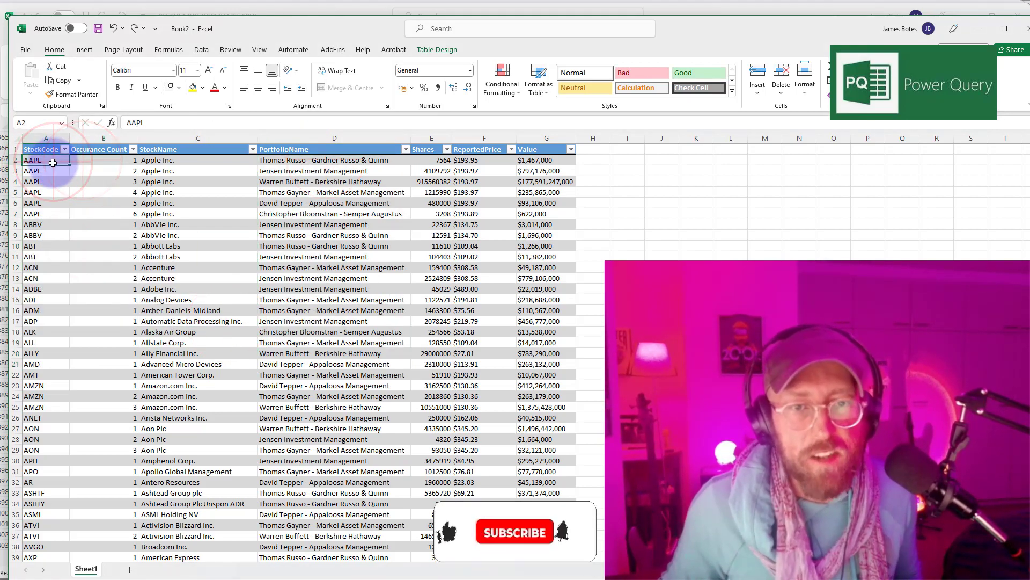
{"action": "left_click_drag", "start_coordinate": [53, 162], "coordinate": [46, 214]}
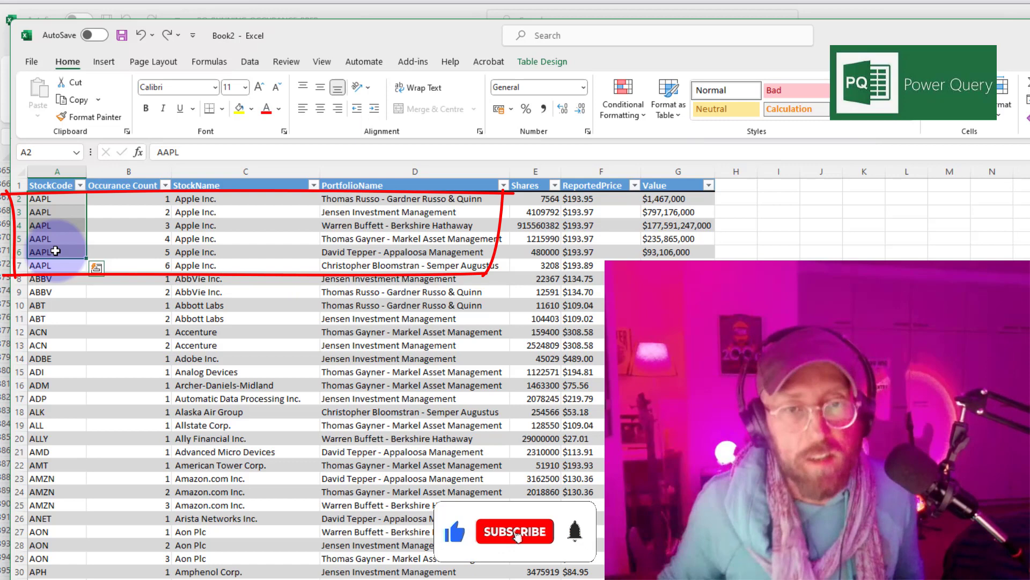
{"action": "left_click_drag", "start_coordinate": [44, 199], "coordinate": [95, 252]}
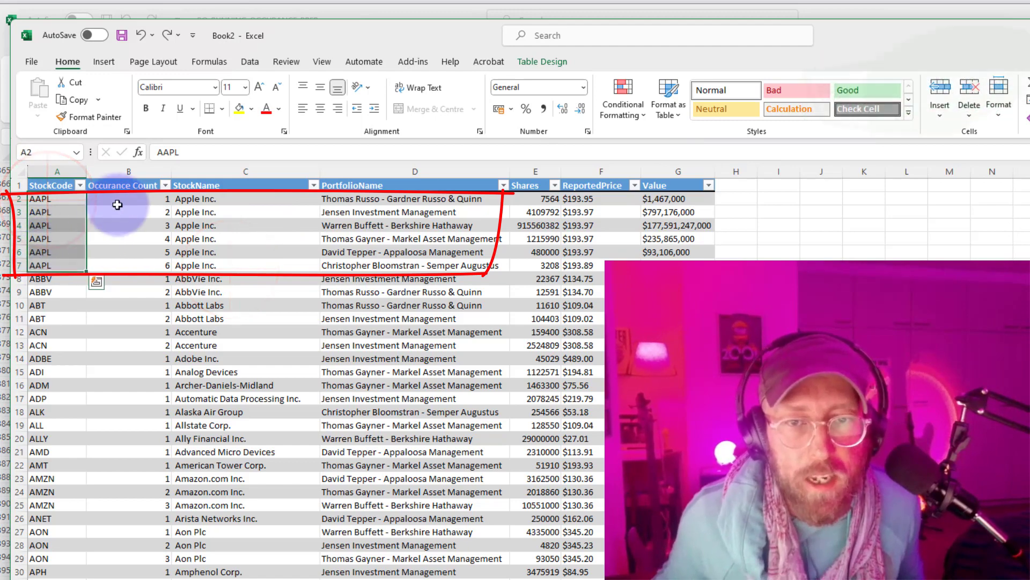
- Point out the portfolio name in D2 and the occurrence count 2 in B11
{"action": "left_click_drag", "start_coordinate": [117, 205], "coordinate": [127, 264]}
{"action": "left_click", "coordinate": [432, 199]}
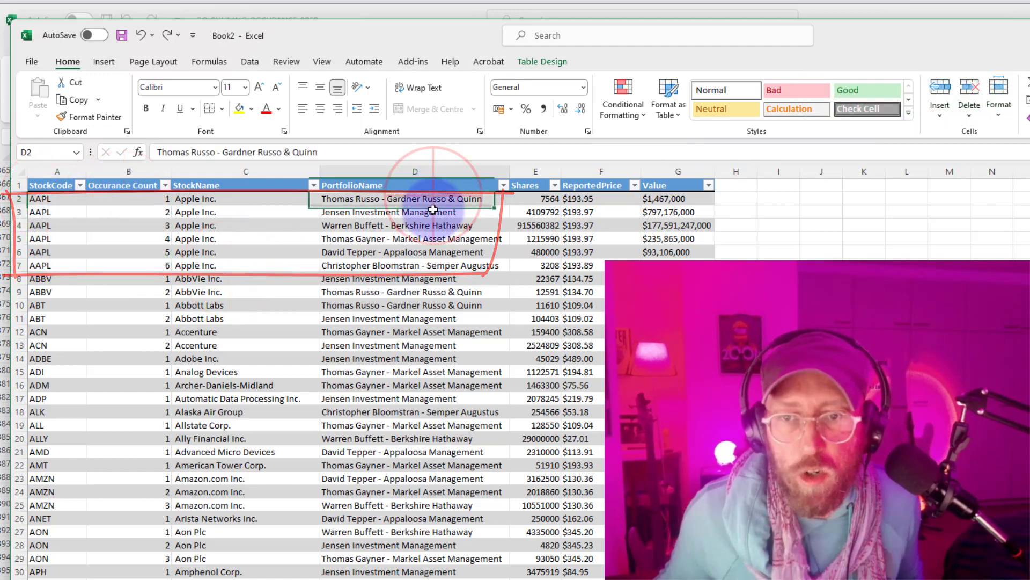
{"action": "left_click", "coordinate": [120, 317]}
{"action": "scroll", "coordinate": [110, 306], "scroll_direction": "down", "scroll_amount": 10}
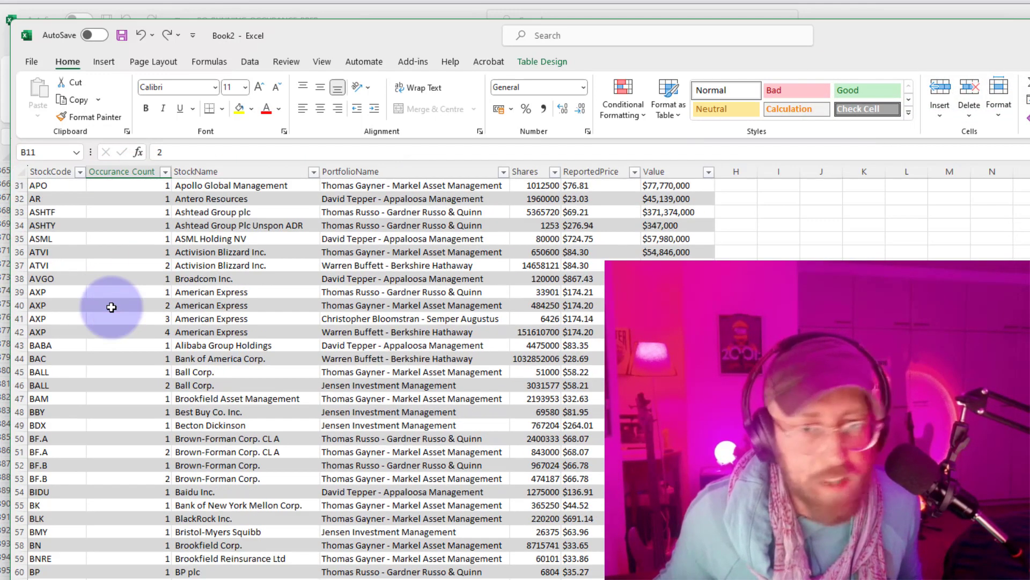
{"action": "scroll", "coordinate": [111, 307], "scroll_direction": "down", "scroll_amount": 10}
{"action": "scroll", "coordinate": [95, 315], "scroll_direction": "up", "scroll_amount": 18}
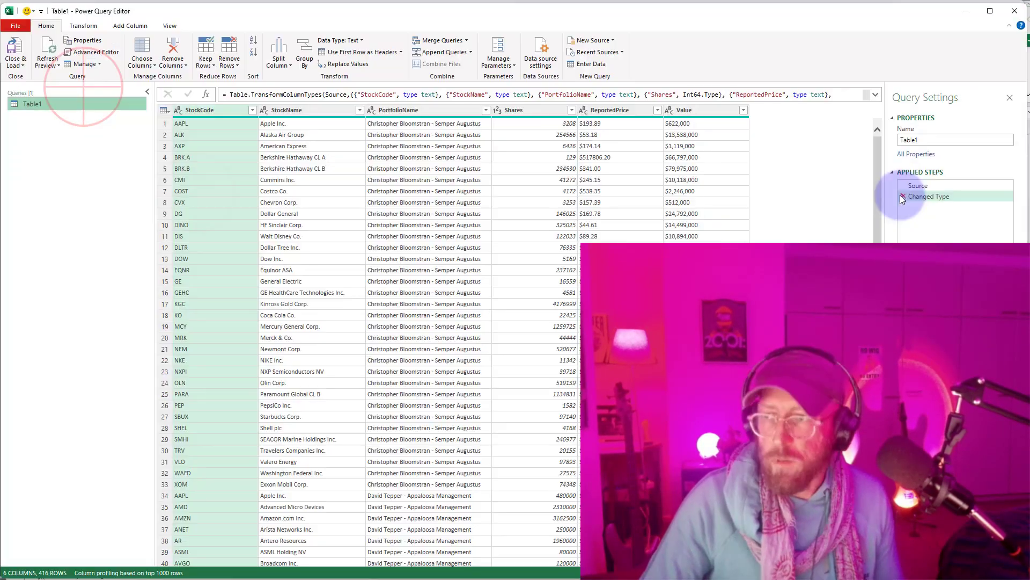
- Remove the Changed Type step and sort the table by StockCode ascending
{"action": "left_click", "coordinate": [903, 195]}
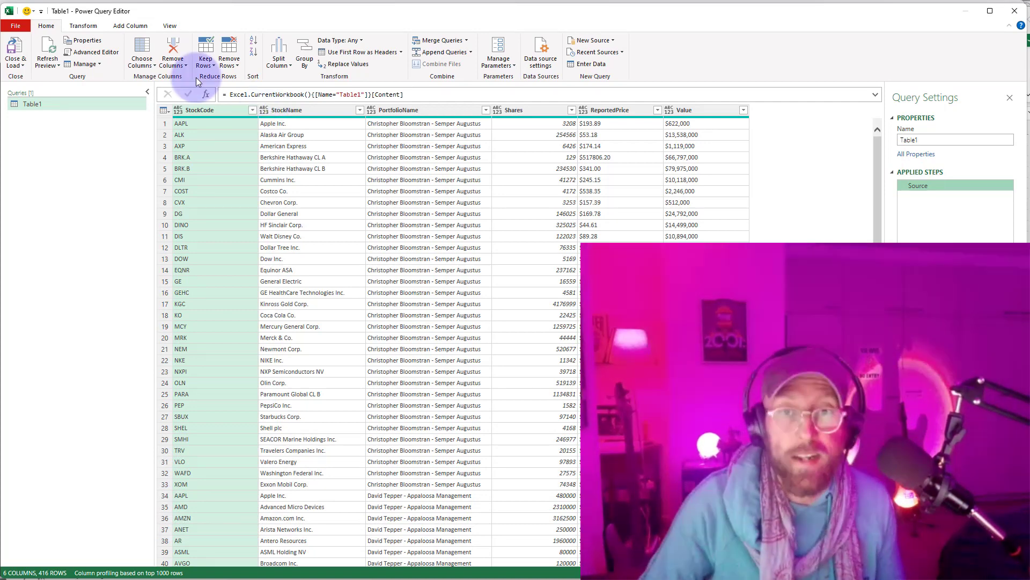
{"action": "left_click", "coordinate": [252, 110]}
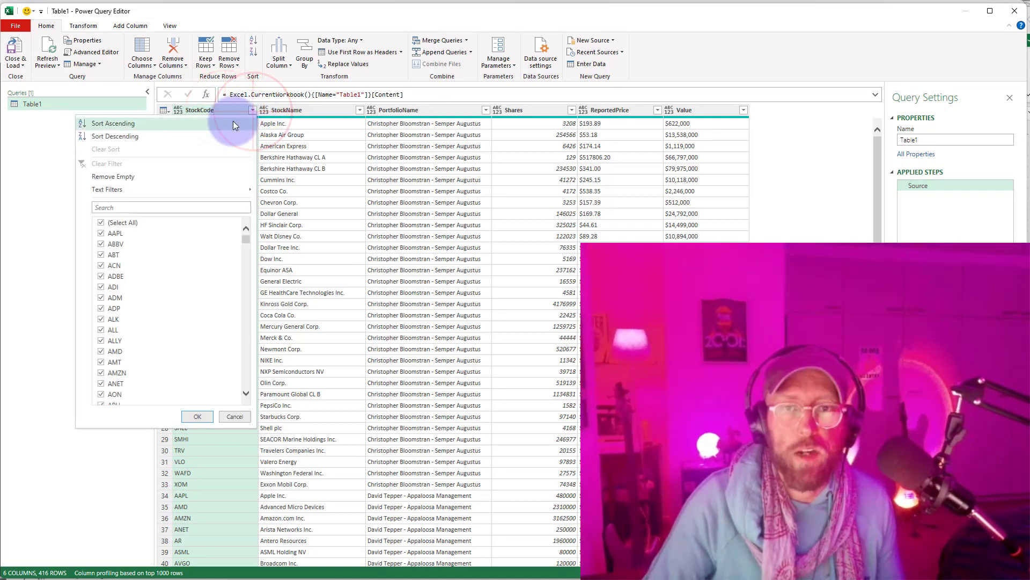
{"action": "left_click", "coordinate": [210, 124]}
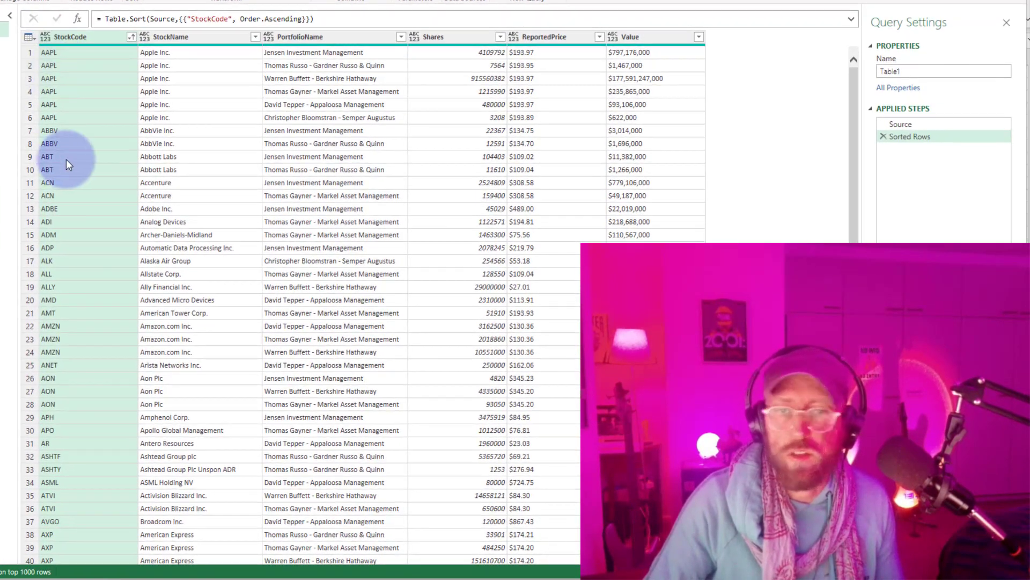
- Rename the sort step to SortedStocks
{"action": "key", "text": "F2"}
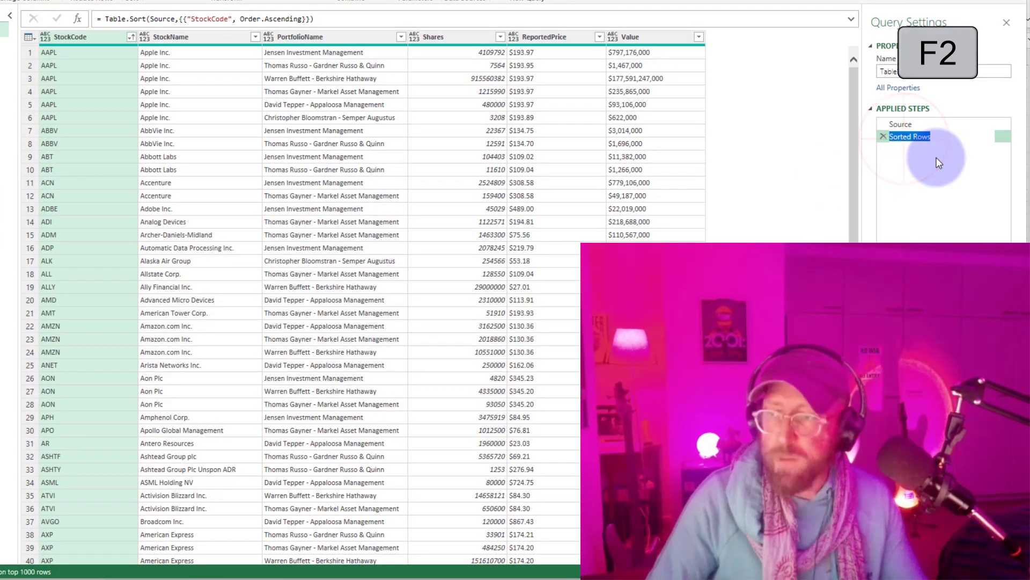
{"action": "type", "text": "S"}
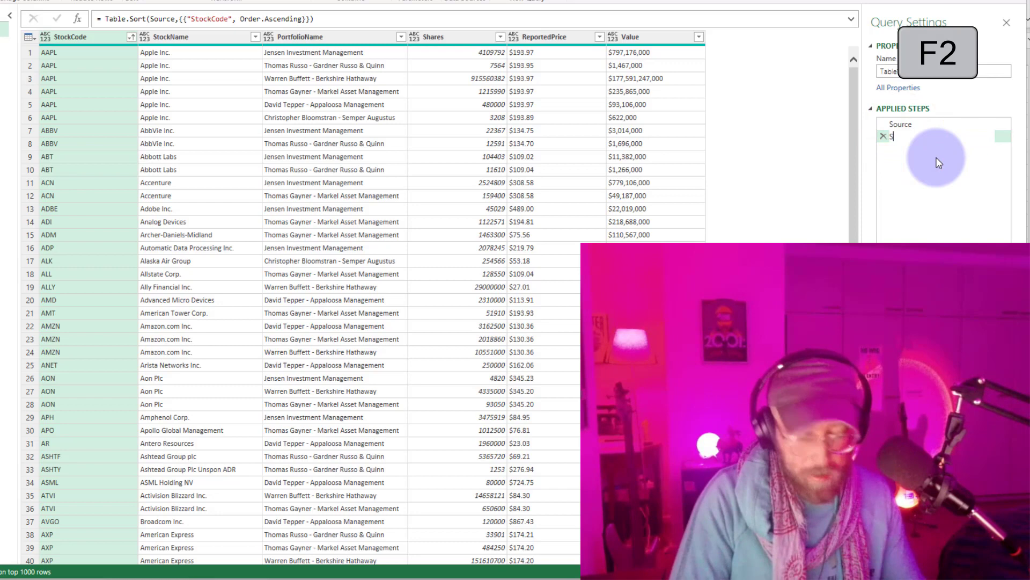
{"action": "type", "text": "ortedStocks"}
{"action": "key", "text": "Return"}
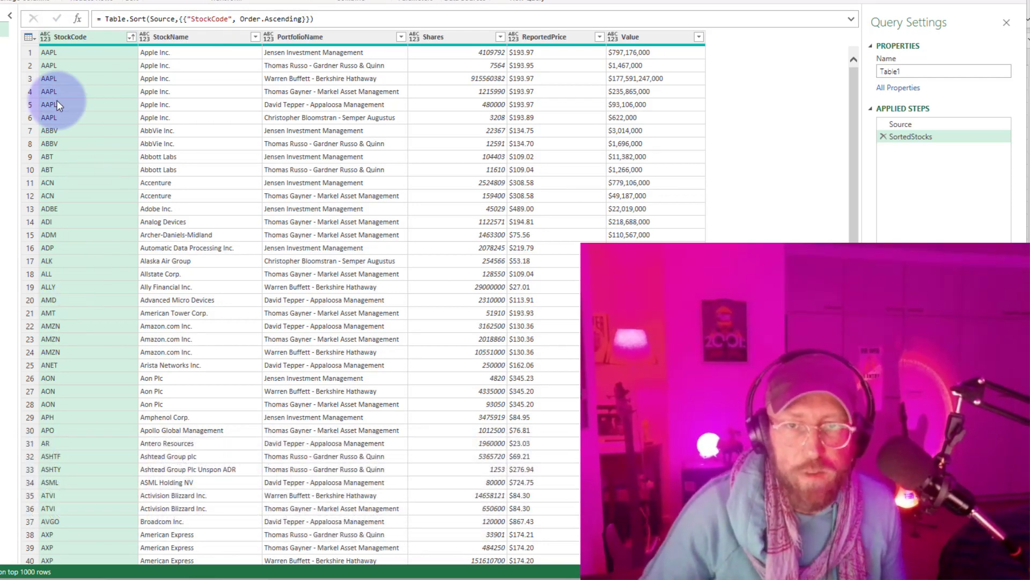
- Add a custom step = SortedStocks[StockCode] returning the list of stock codes
{"action": "left_click", "coordinate": [78, 20]}
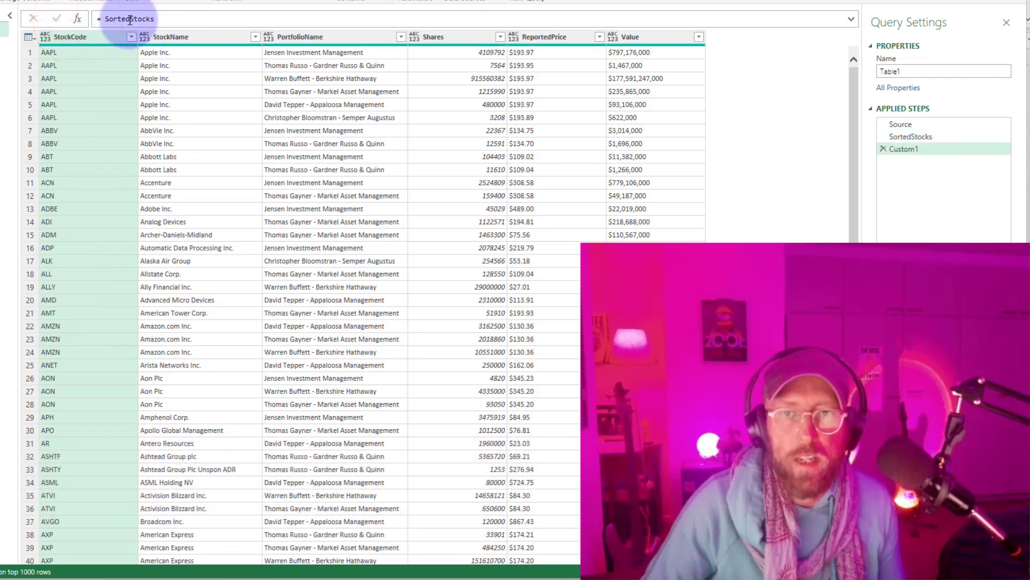
{"action": "left_click", "coordinate": [173, 19]}
{"action": "type", "text": "[]"}
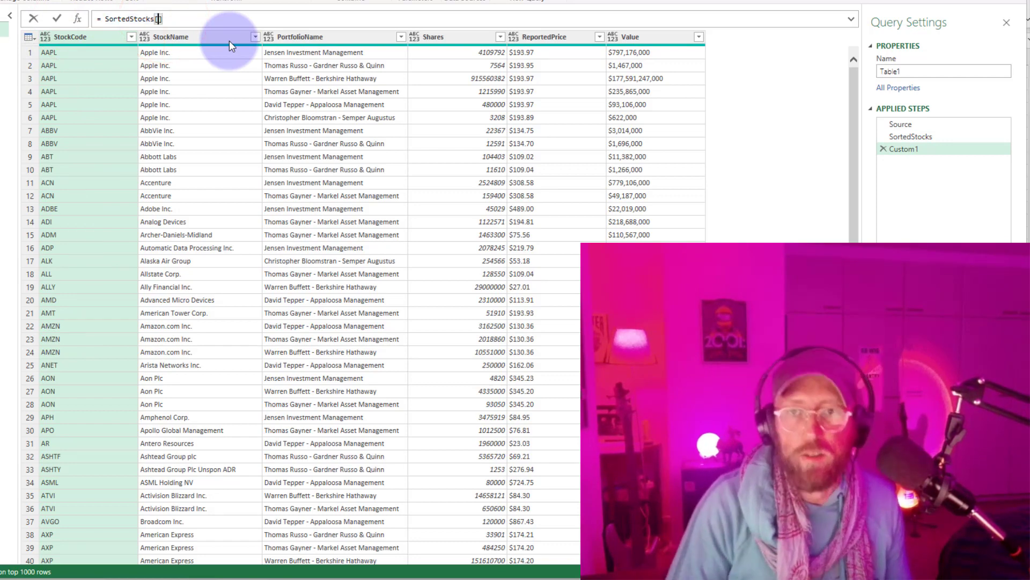
{"action": "type", "text": "StockCode"}
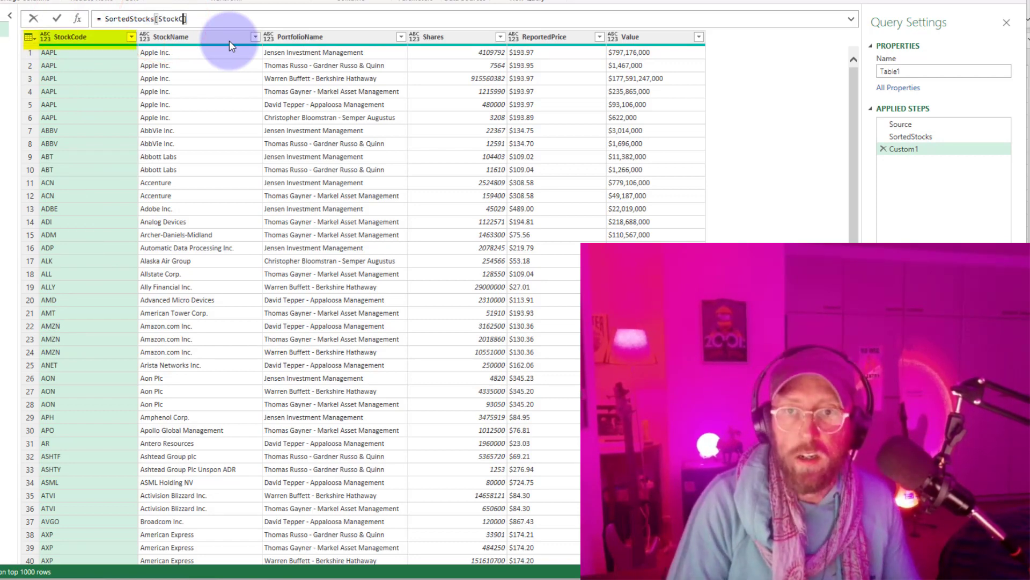
{"action": "left_click", "coordinate": [235, 17]}
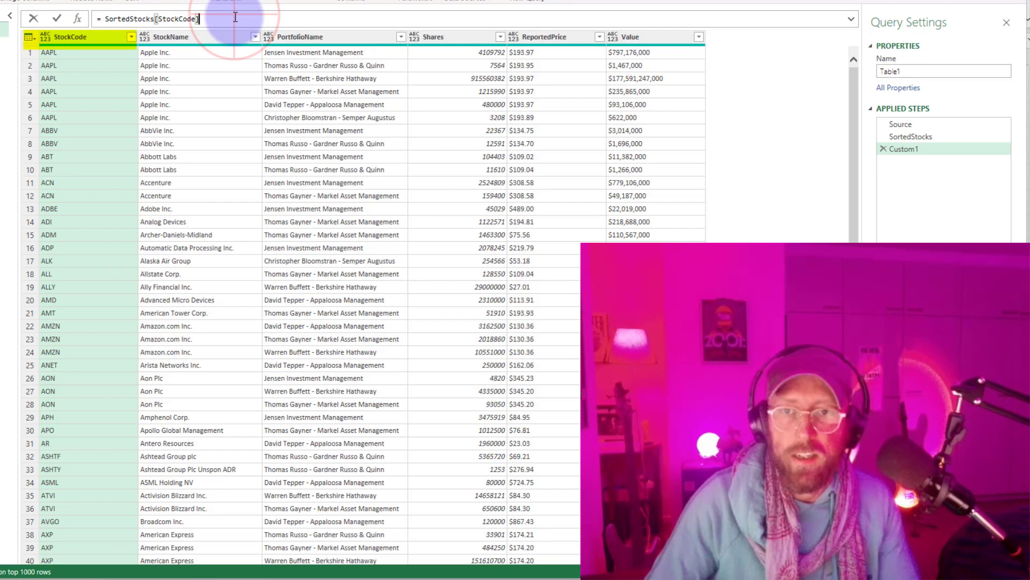
{"action": "key", "text": "Return"}
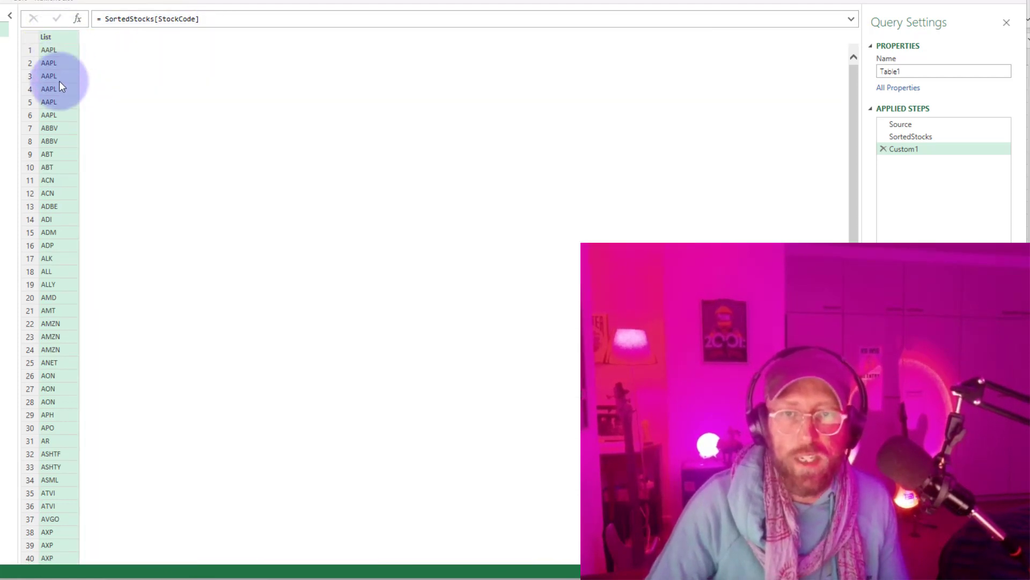
- Try a Custom2 step indexing the list with {0} and {1}, then delete it
{"action": "left_click", "coordinate": [78, 18]}
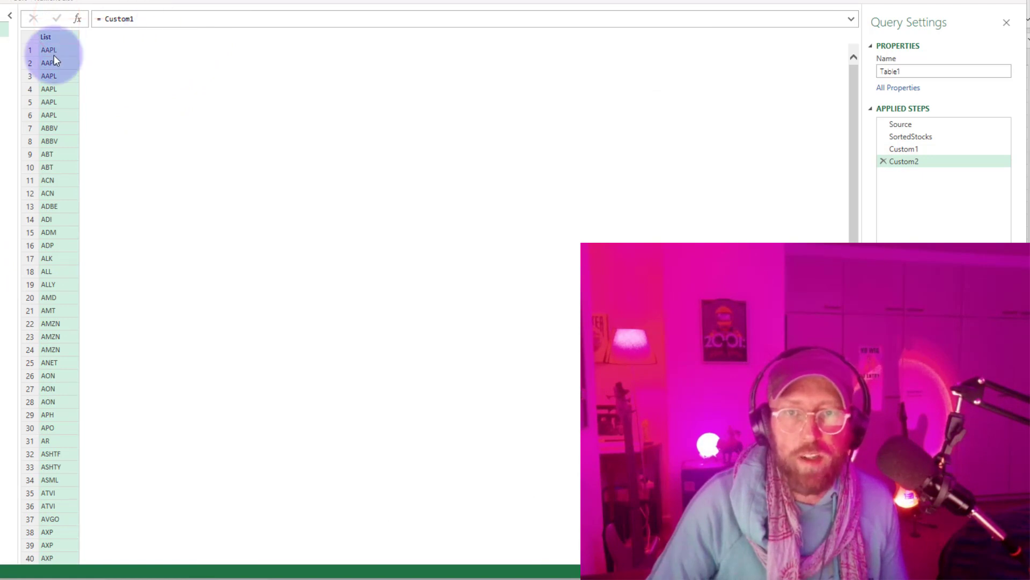
{"action": "left_click", "coordinate": [145, 19]}
{"action": "type", "text": "{"}
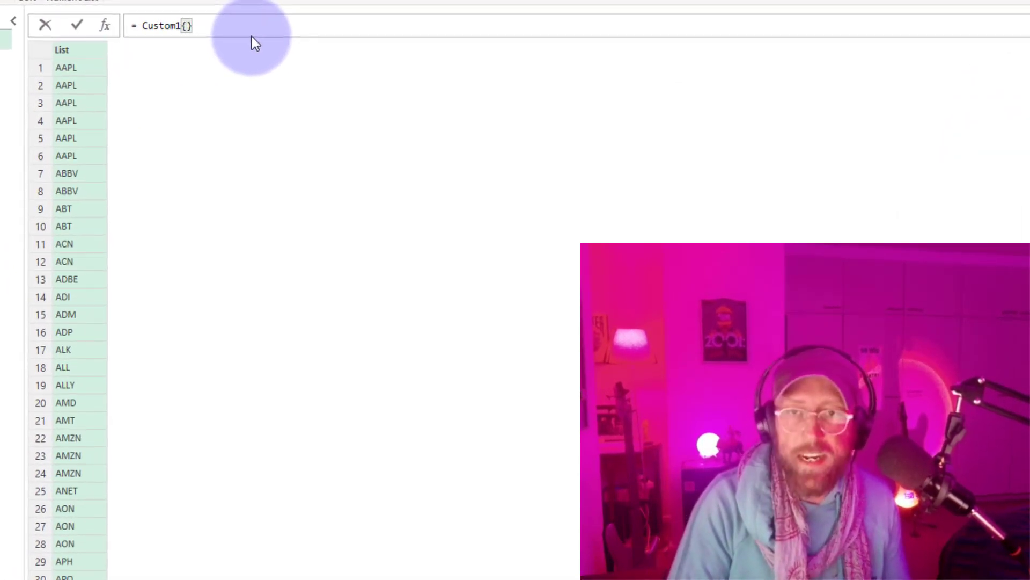
{"action": "type", "text": "0"}
{"action": "key", "text": "Return"}
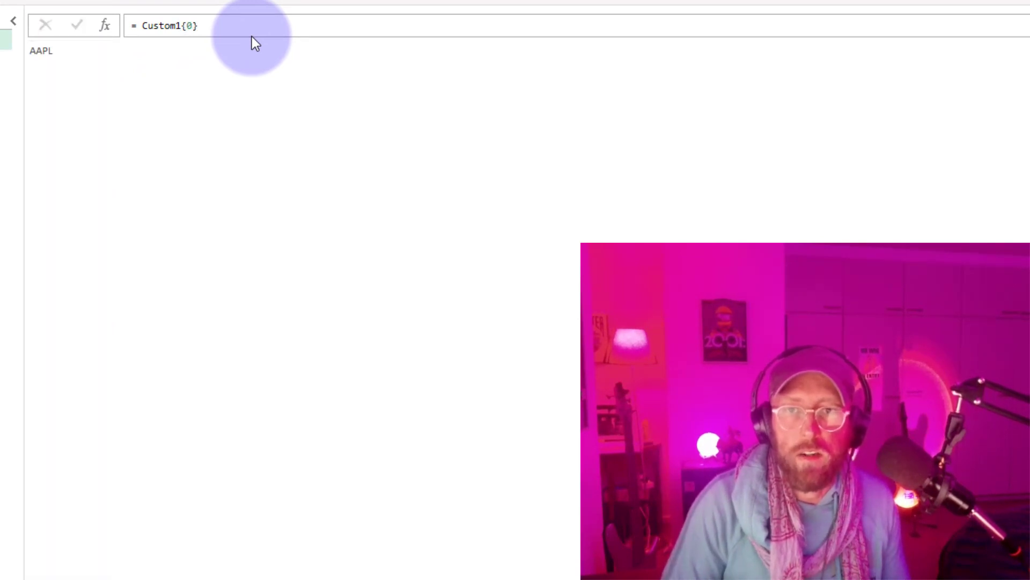
{"action": "left_click", "coordinate": [190, 24]}
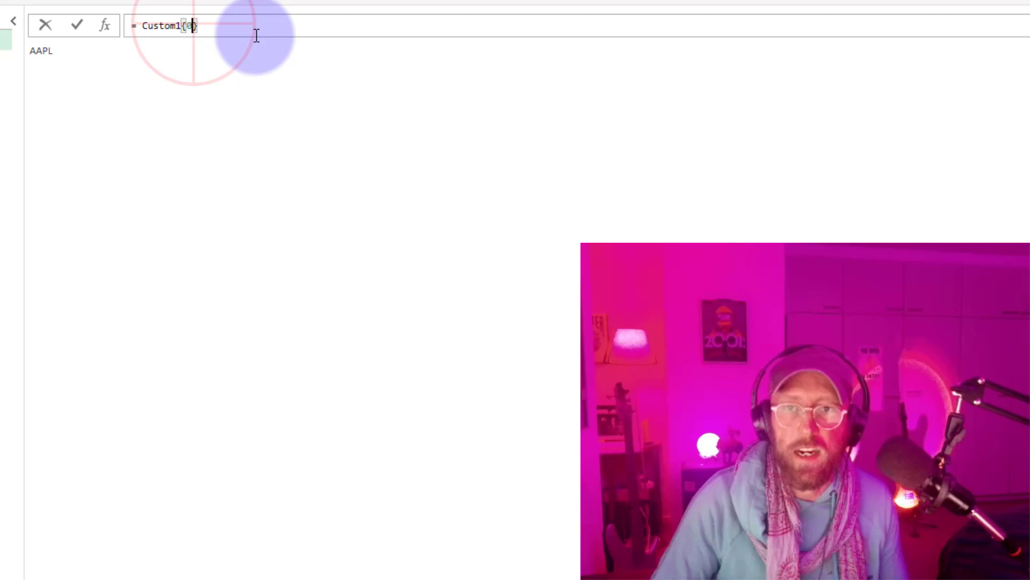
{"action": "type", "text": "1"}
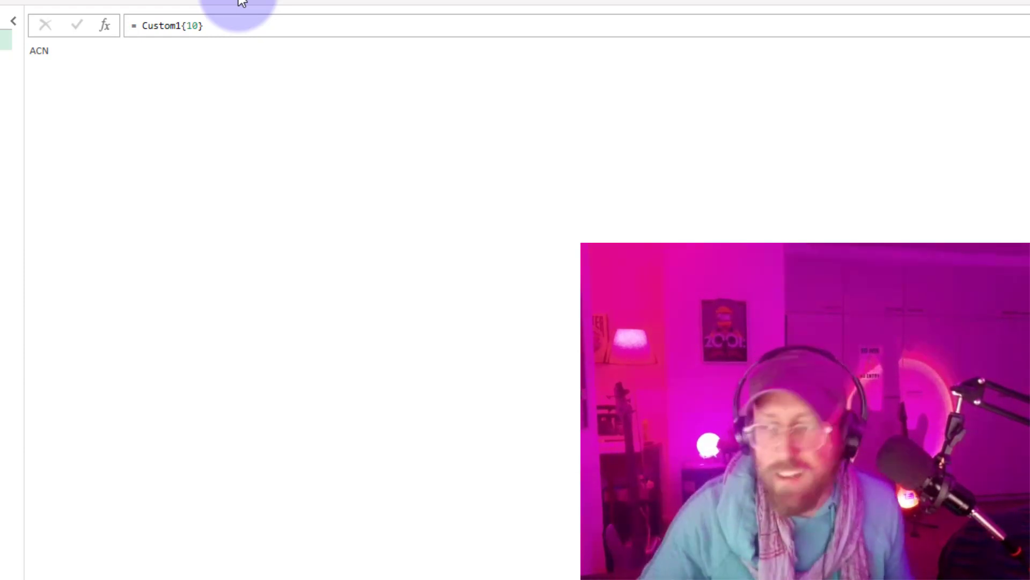
{"action": "left_click_drag", "start_coordinate": [206, 26], "coordinate": [184, 25]}
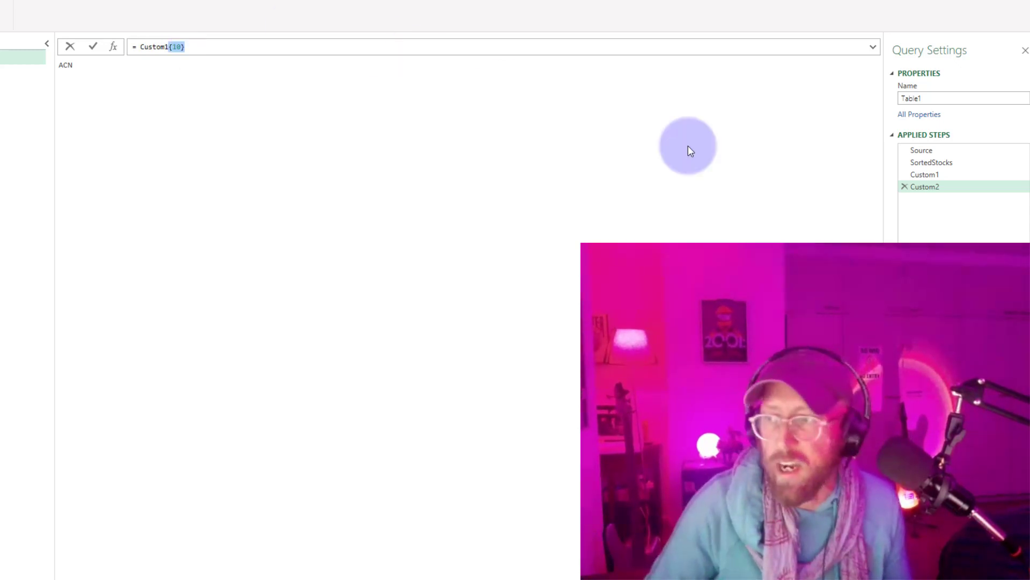
{"action": "left_click", "coordinate": [905, 187]}
- Rename the Custom1 step to StockList
{"action": "key", "text": "F2"}
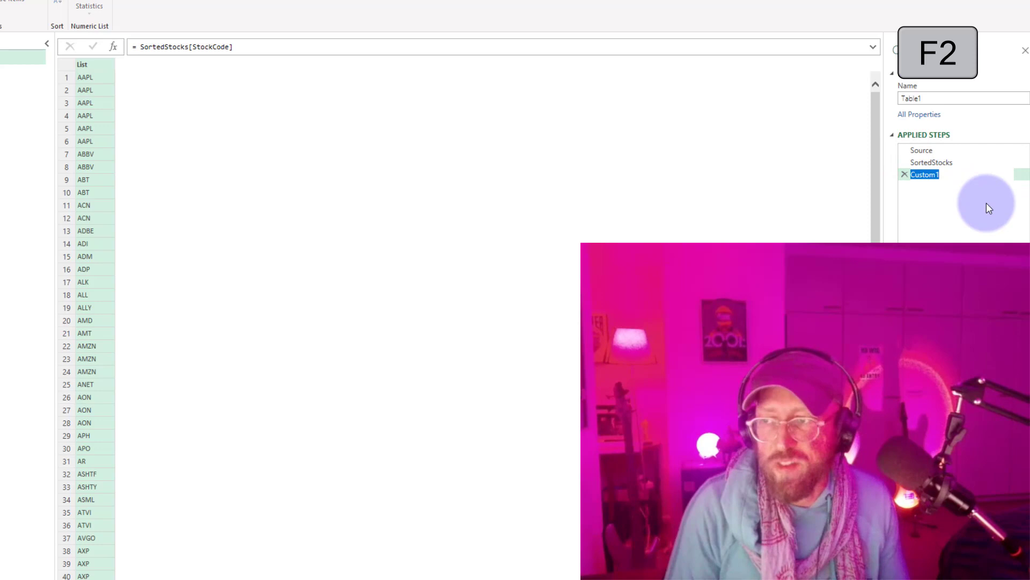
{"action": "type", "text": "StockL"}
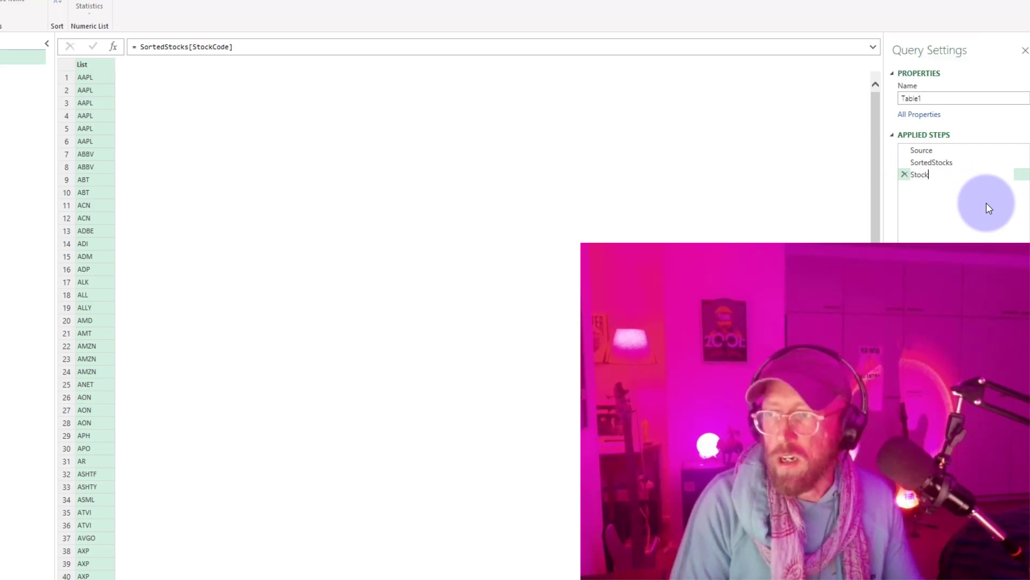
{"action": "type", "text": "ist"}
{"action": "key", "text": "Return"}
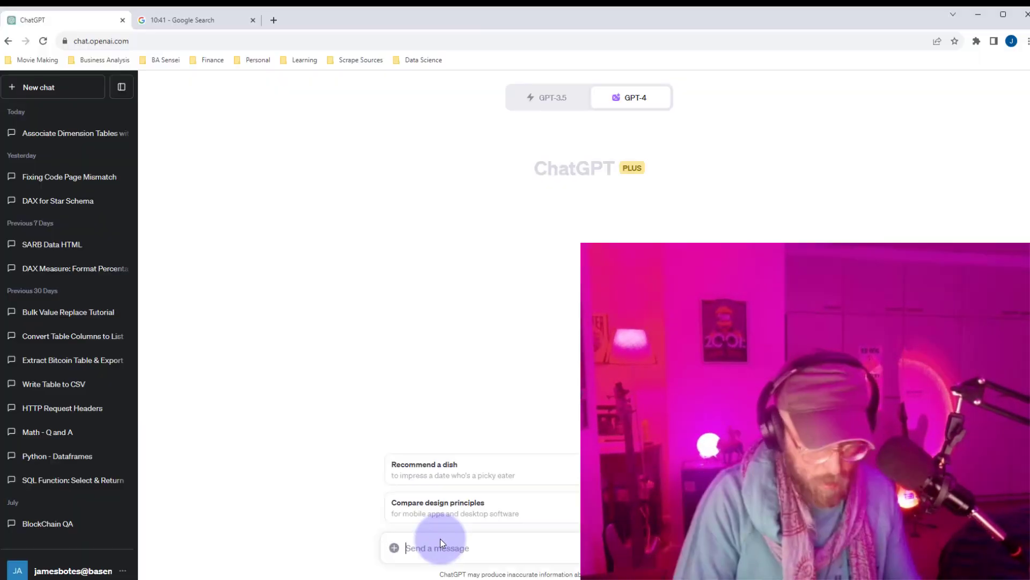
- Ask ChatGPT 'what does list.generate do in power query' and mark its start, condition, next and selector arguments
{"action": "type", "text": "what does"}
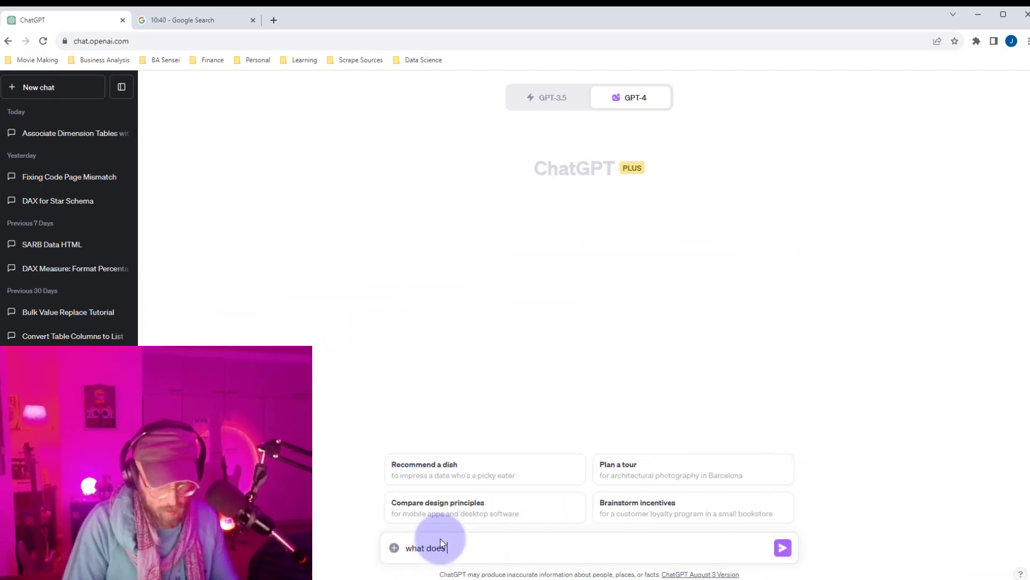
{"action": "type", "text": " list.gener"}
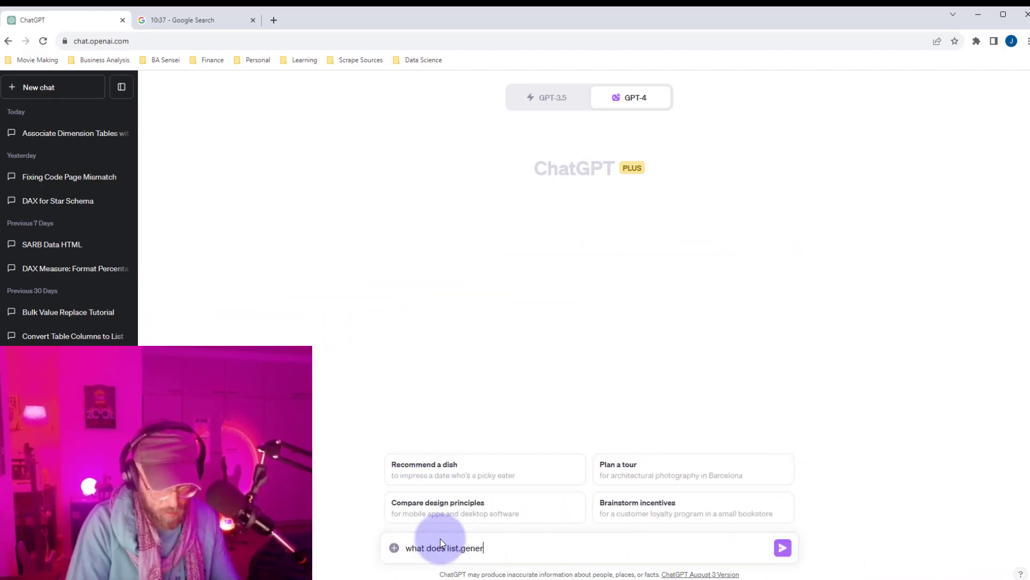
{"action": "type", "text": "ate do in power"}
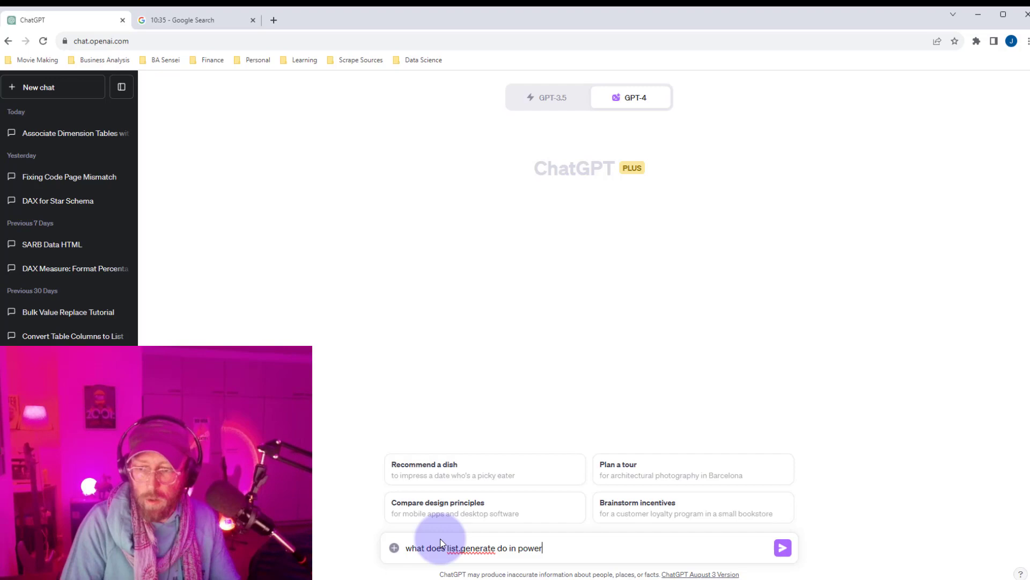
{"action": "type", "text": " query"}
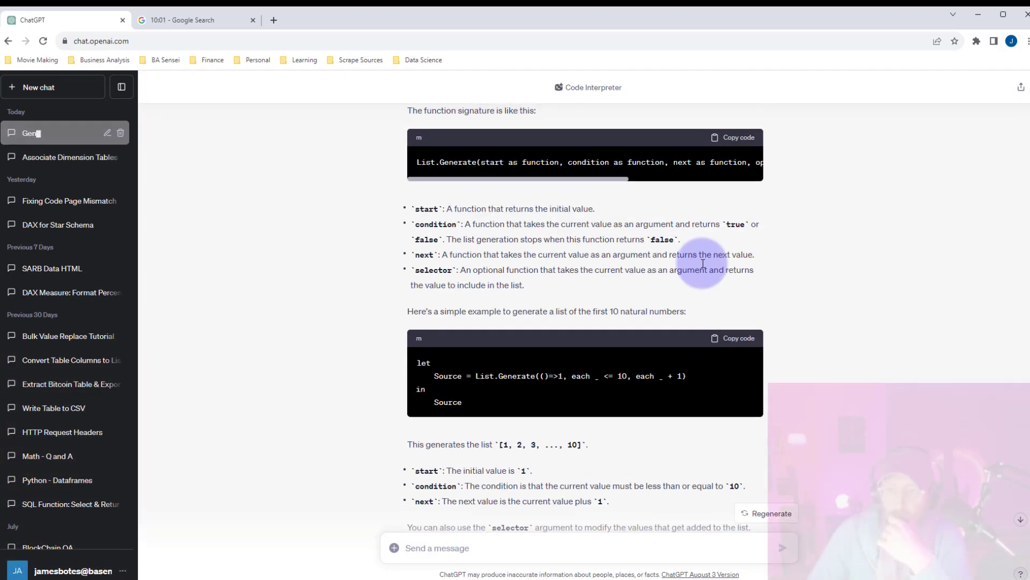
{"action": "scroll", "coordinate": [703, 263], "scroll_direction": "up", "scroll_amount": 3}
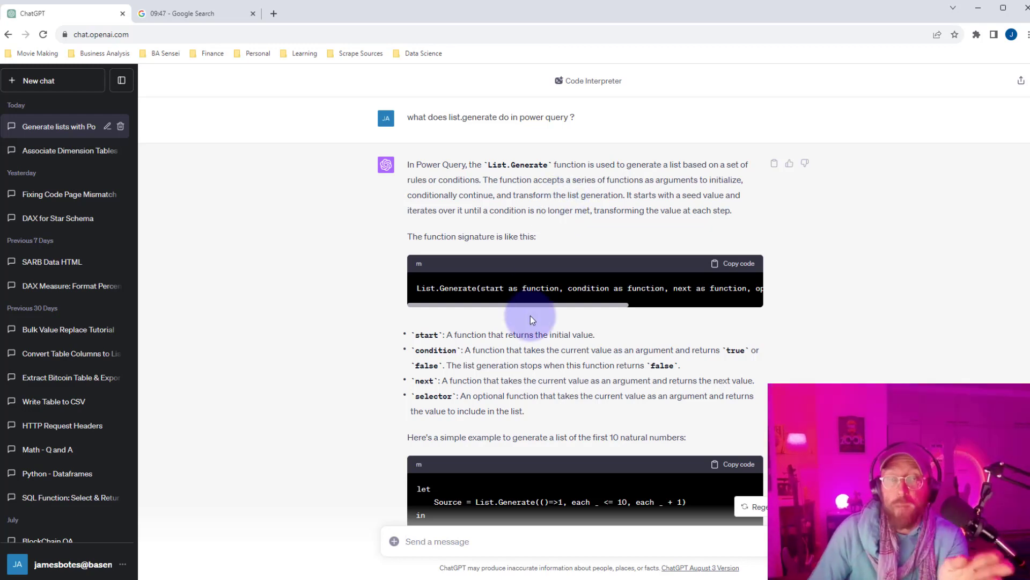
{"action": "double_click", "coordinate": [427, 334]}
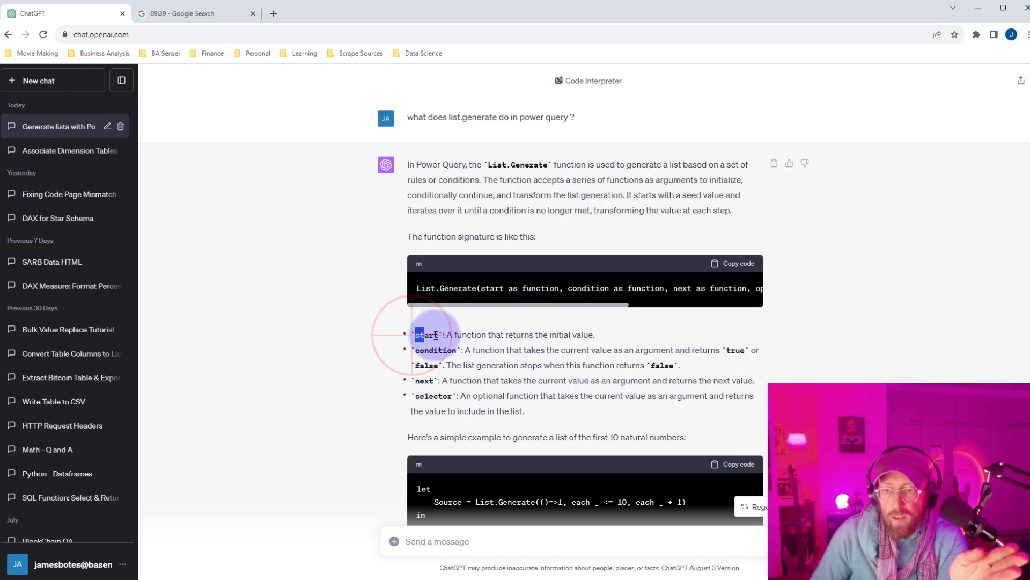
{"action": "double_click", "coordinate": [424, 350]}
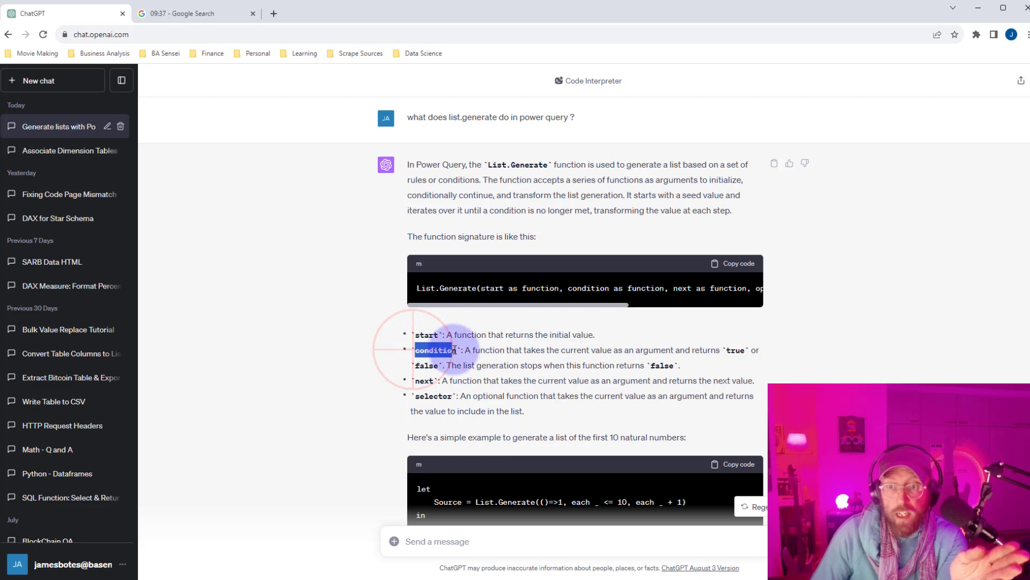
{"action": "double_click", "coordinate": [426, 365]}
{"action": "double_click", "coordinate": [424, 381]}
{"action": "double_click", "coordinate": [418, 396]}
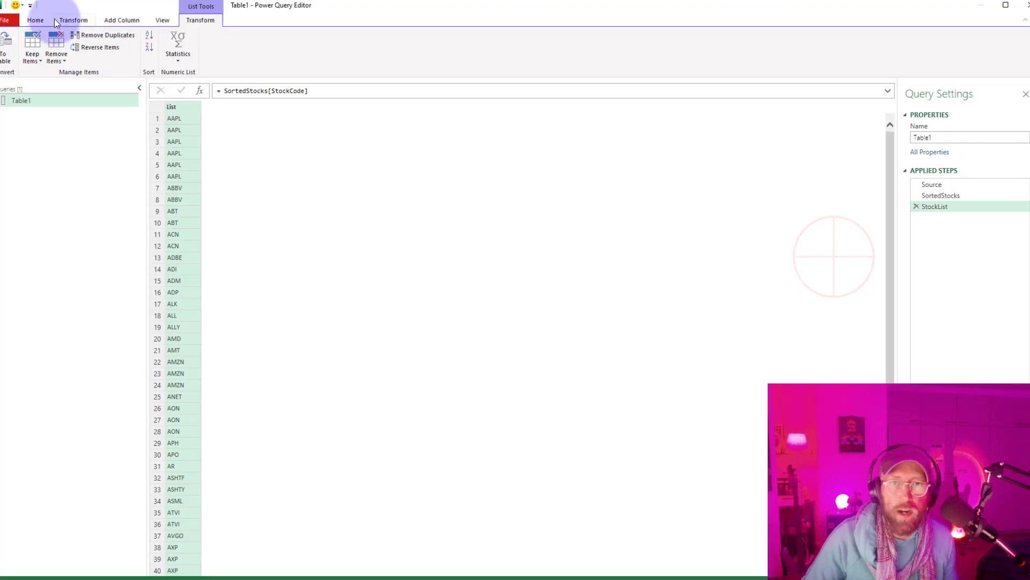
- In the Advanced Editor, add a comma and a new line after the StockList step
{"action": "left_click", "coordinate": [36, 20]}
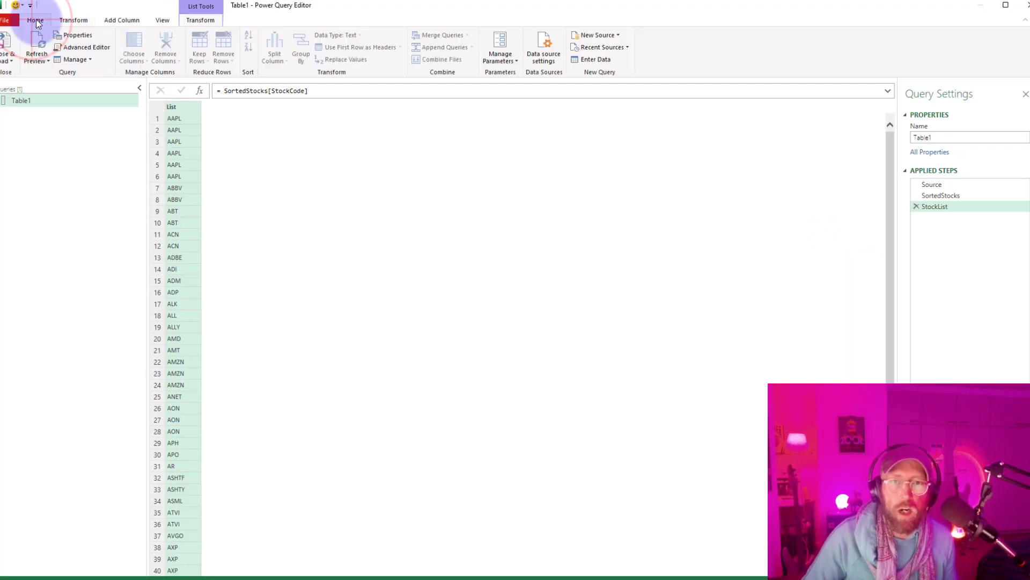
{"action": "left_click", "coordinate": [92, 46]}
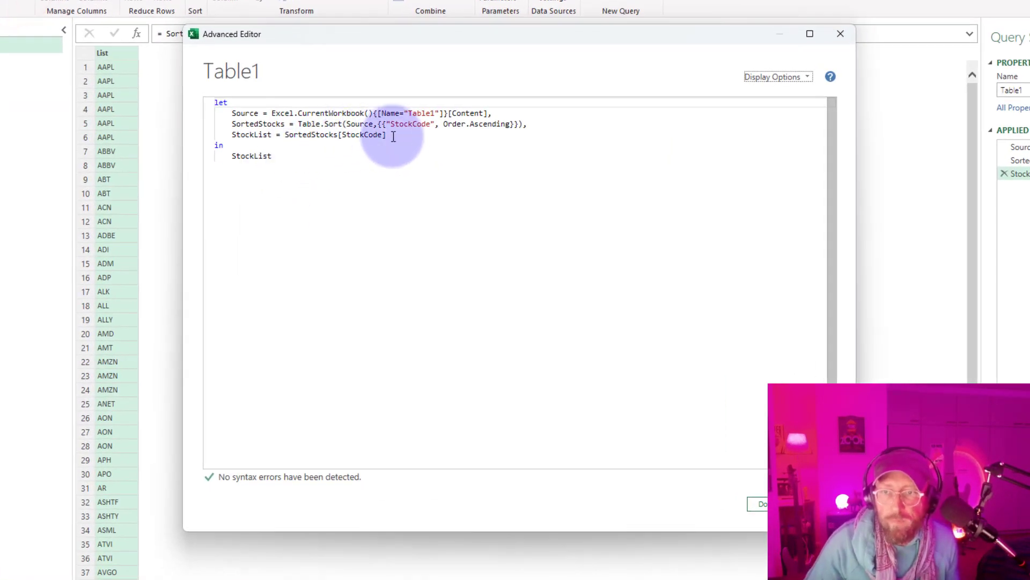
{"action": "left_click", "coordinate": [416, 135]}
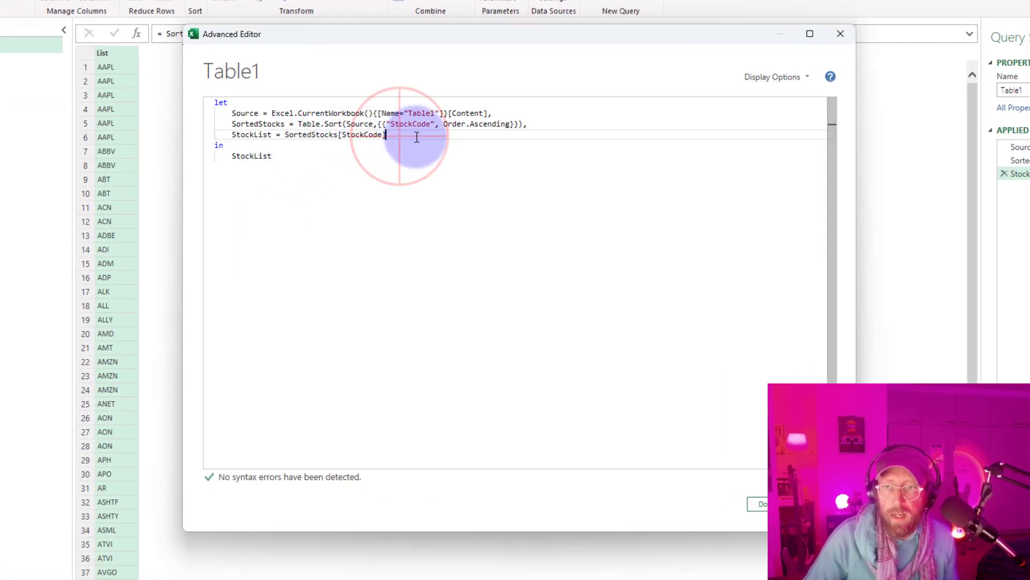
{"action": "type", "text": ","}
{"action": "key", "text": "Return"}
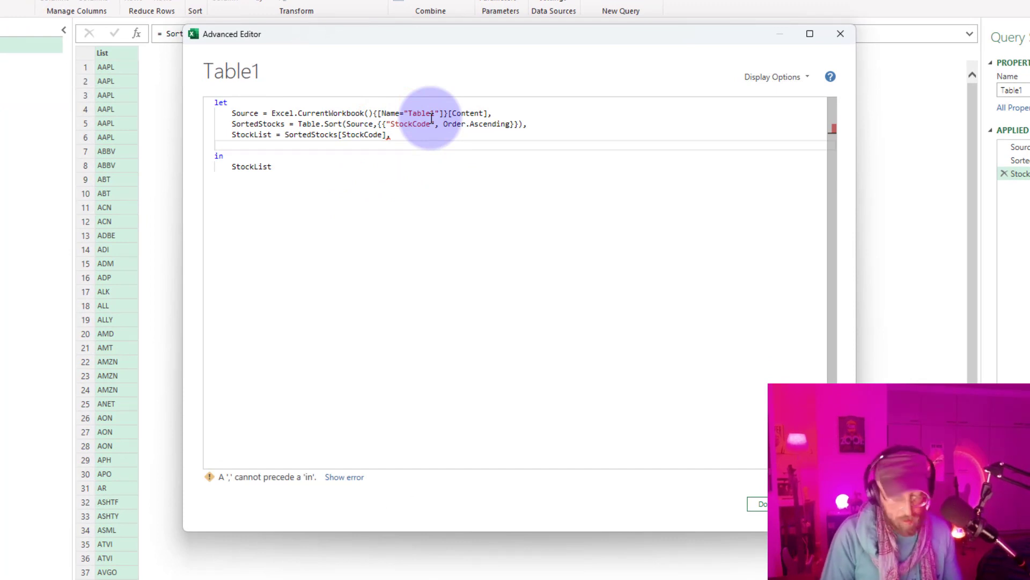
- Begin StockListInstance = List.Generate( with an initial record of LoopCounter and InstanceCount = 1
{"action": "type", "text": "StockList"}
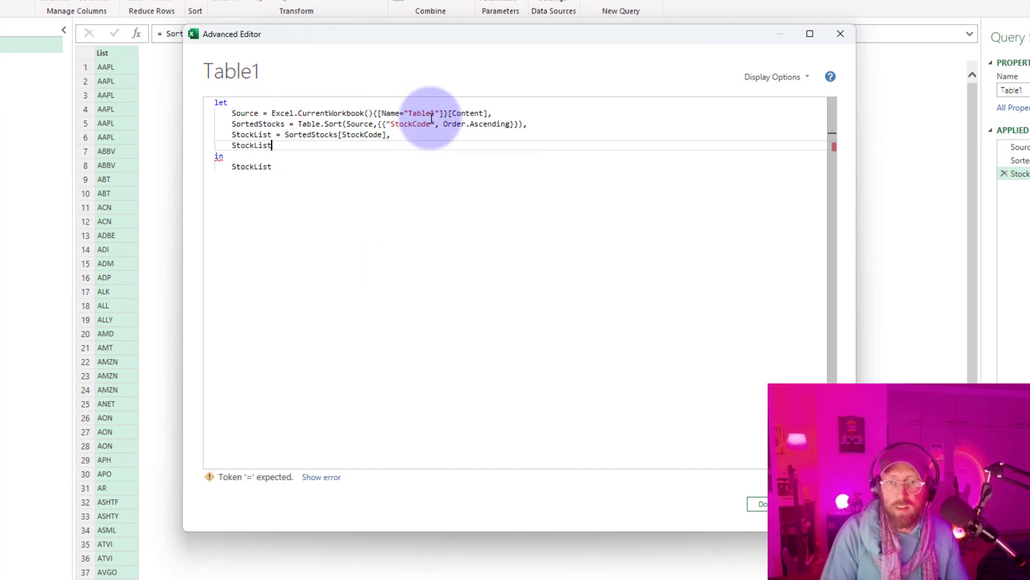
{"action": "type", "text": "Instance "}
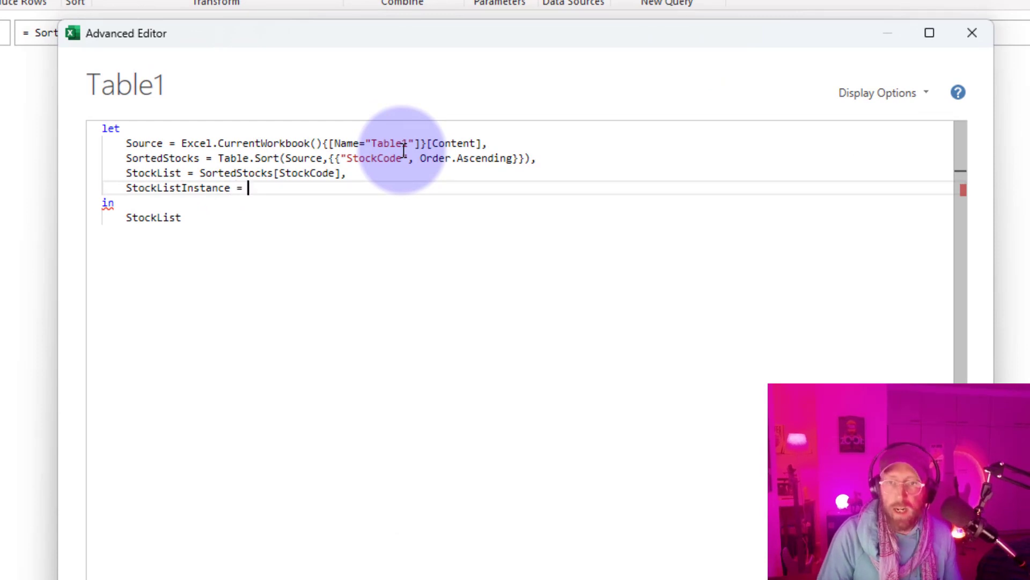
{"action": "type", "text": "="}
{"action": "key", "text": "Return"}
{"action": "type", "text": "List.Generate"}
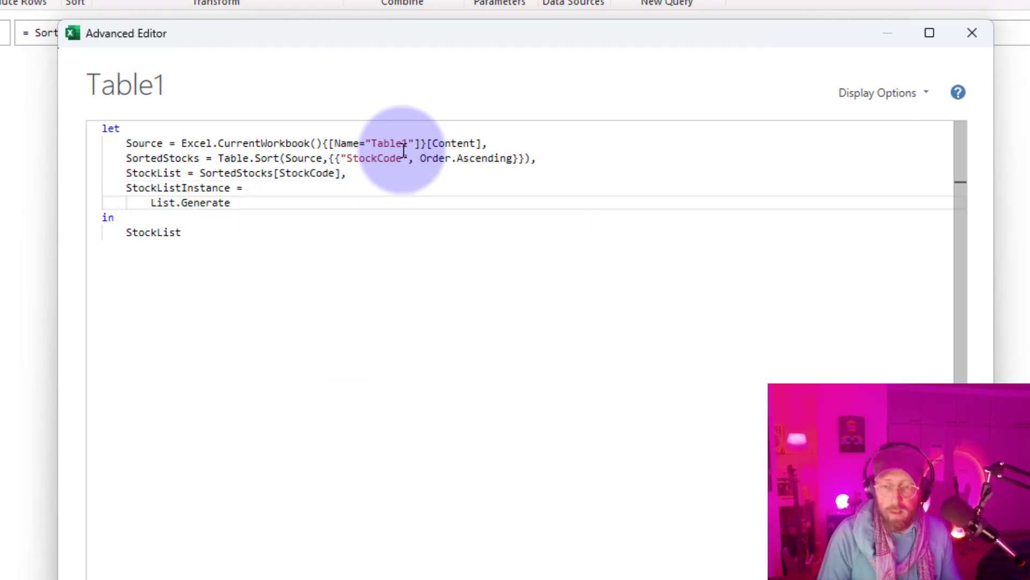
{"action": "type", "text": "("}
{"action": "key", "text": "Return"}
{"action": "key", "text": "Return"}
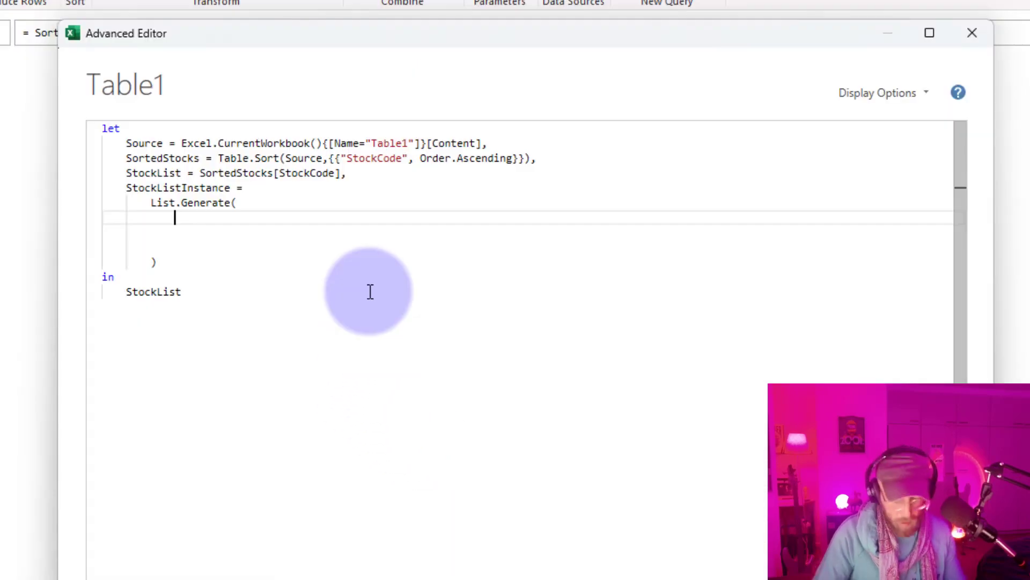
{"action": "type", "text": ")=> "}
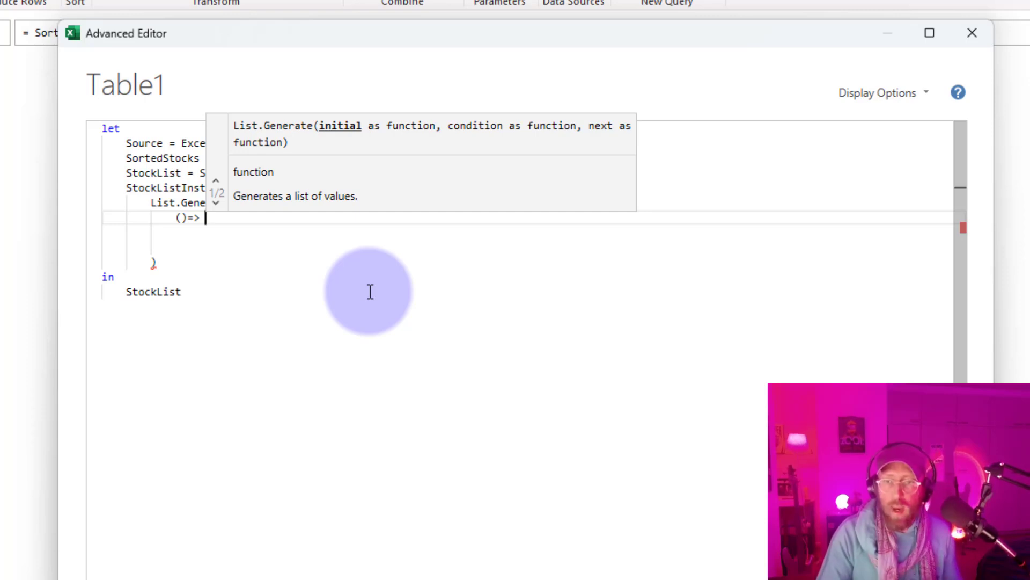
{"action": "type", "text": "[LoopCounte"}
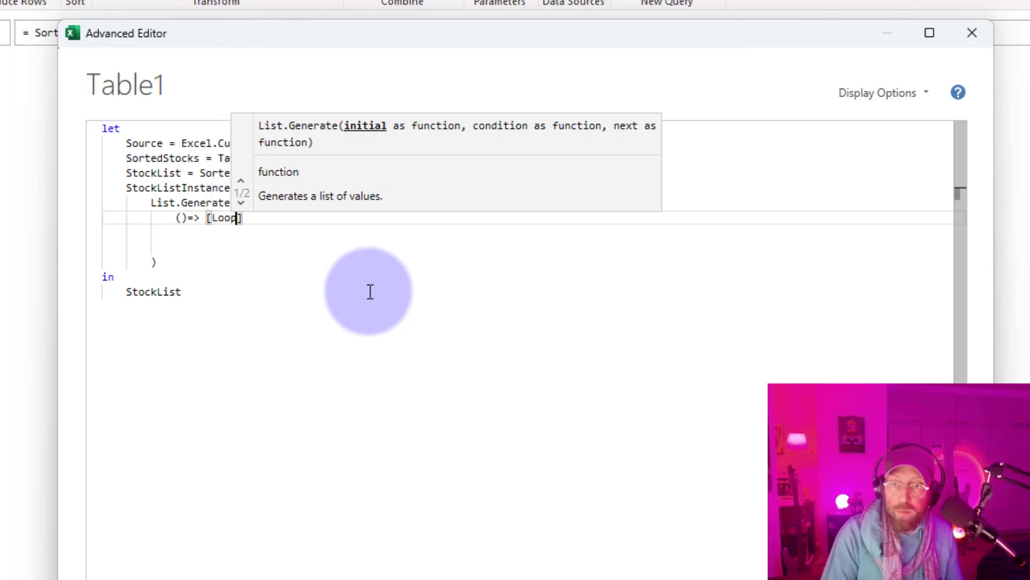
{"action": "type", "text": "r"}
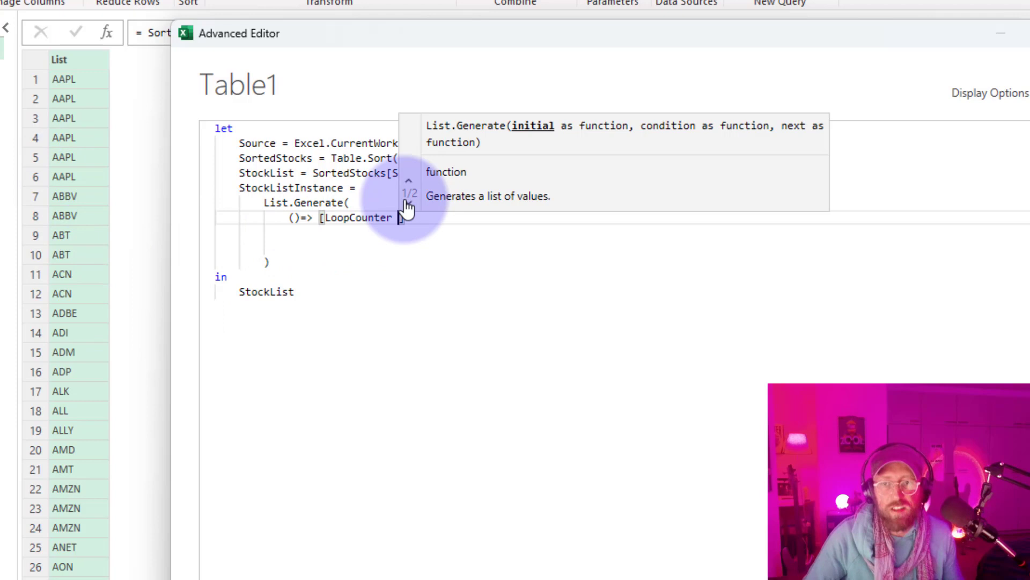
{"action": "type", "text": "= "}
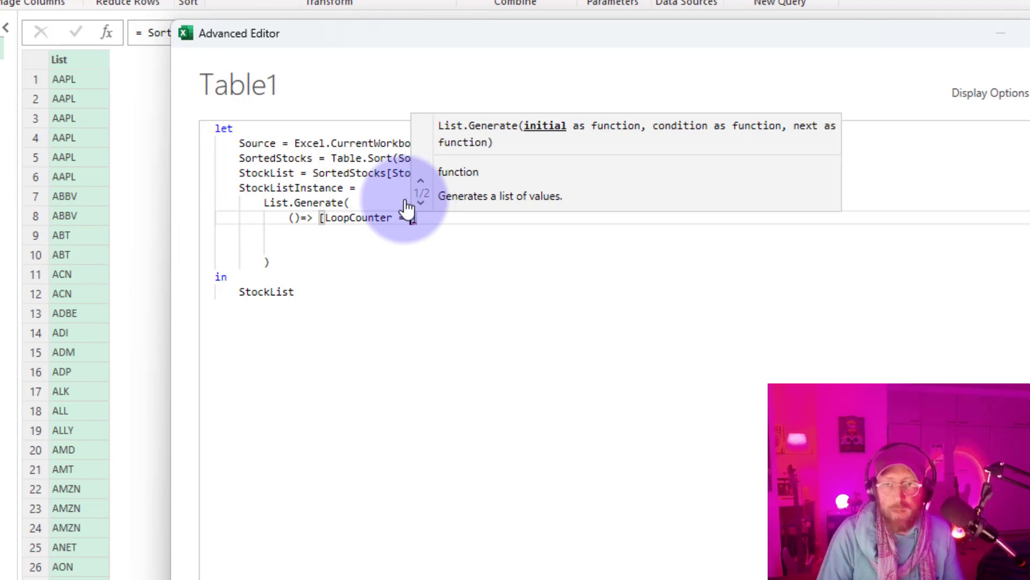
{"action": "type", "text": "0"}
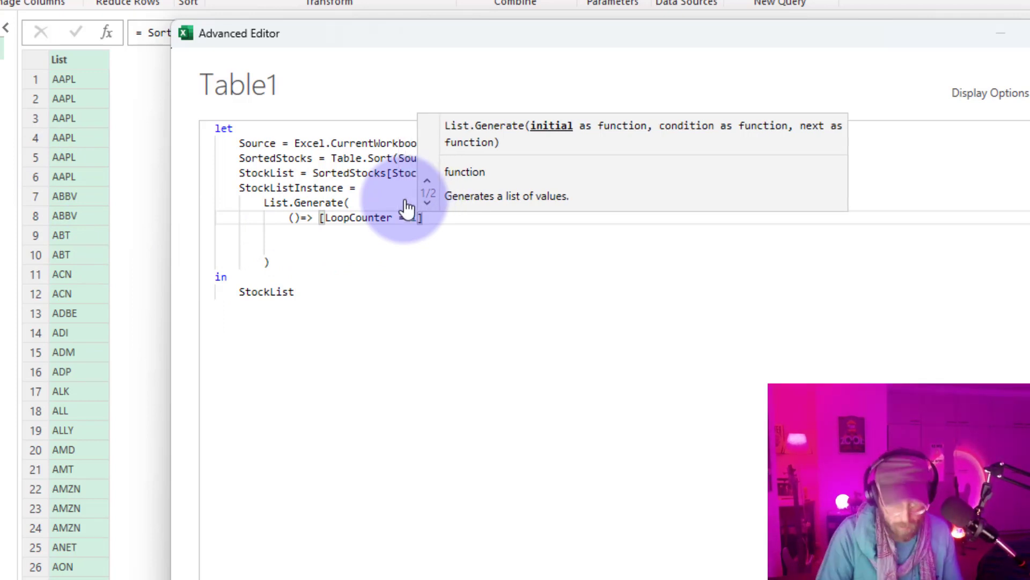
{"action": "type", "text": ","}
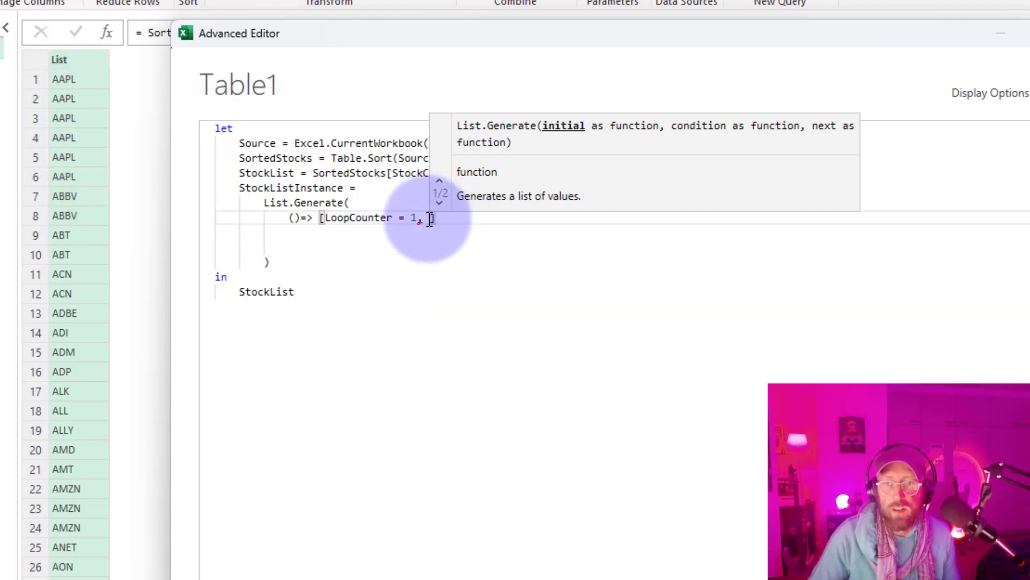
{"action": "type", "text": "InstanceCount = 1"}
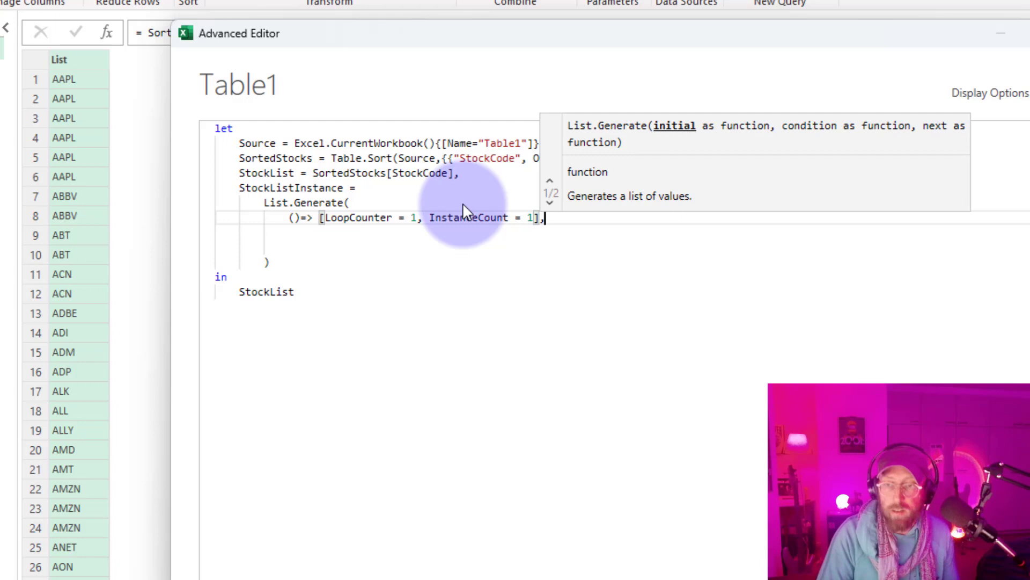
{"action": "type", "text": ","}
{"action": "key", "text": "Return"}
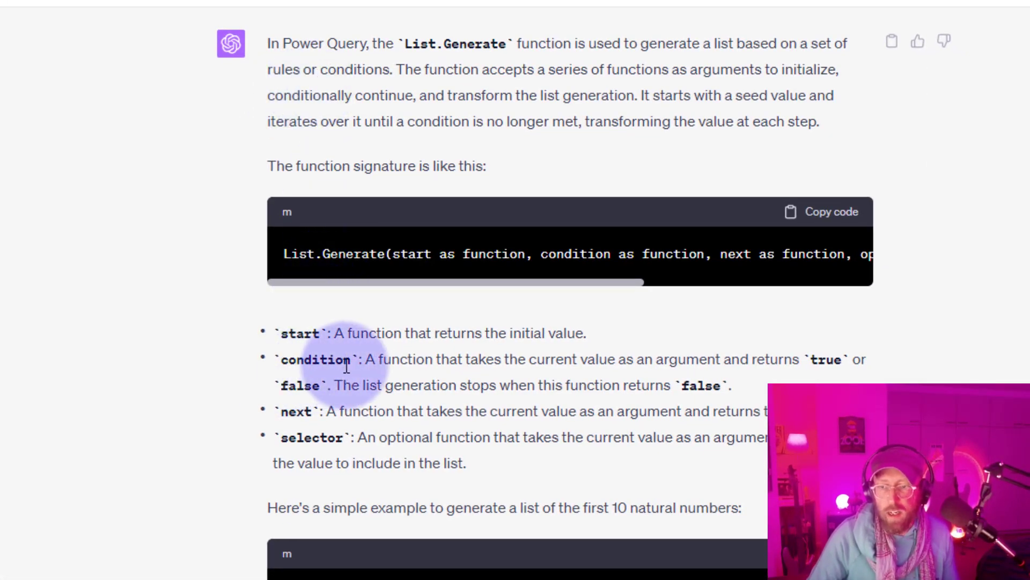
{"action": "left_click", "coordinate": [368, 361]}
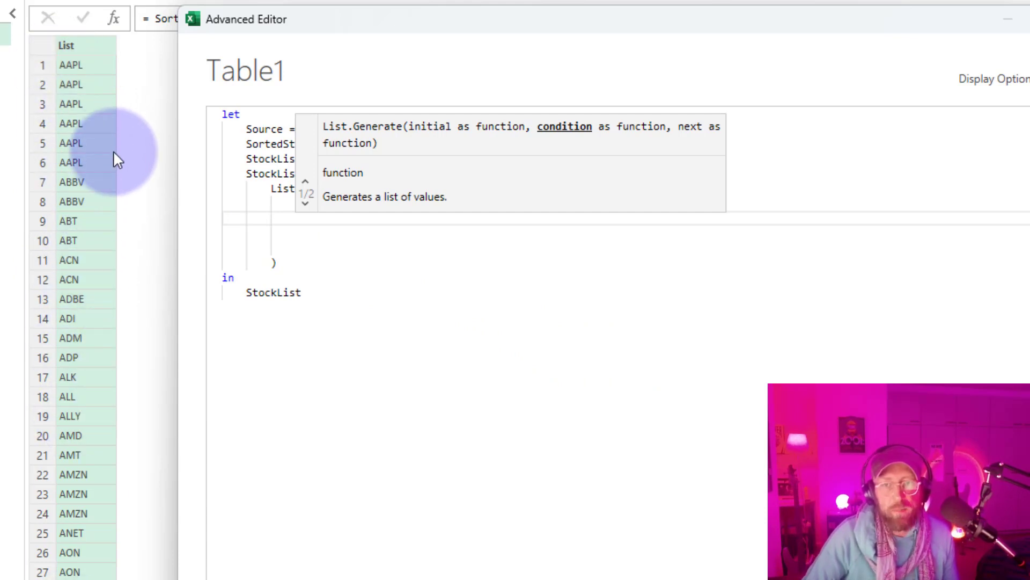
- Write the condition each _[LoopCounter] <= List.Count(StockList), as the second argument
{"action": "left_click", "coordinate": [369, 235]}
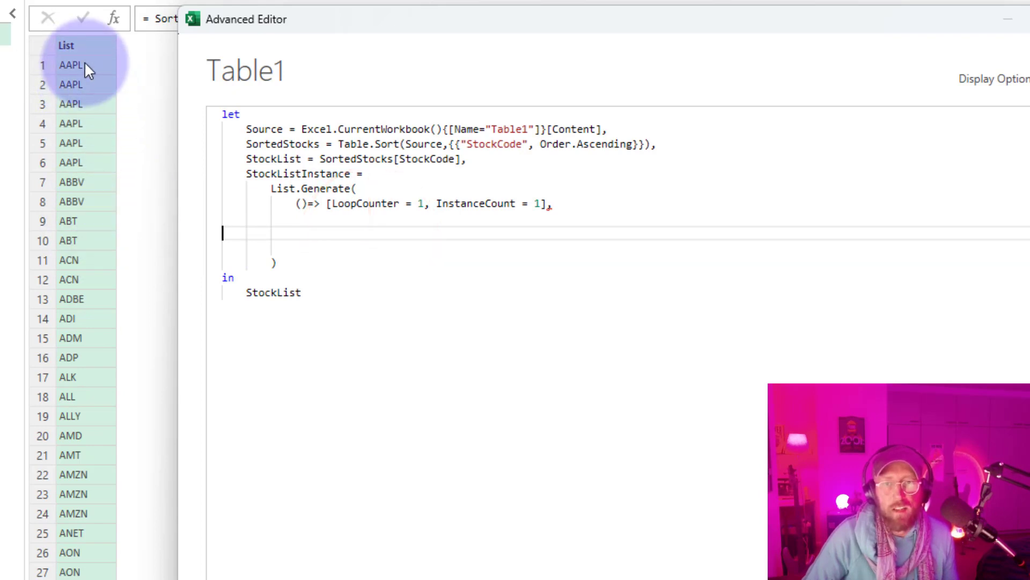
{"action": "left_click", "coordinate": [329, 220]}
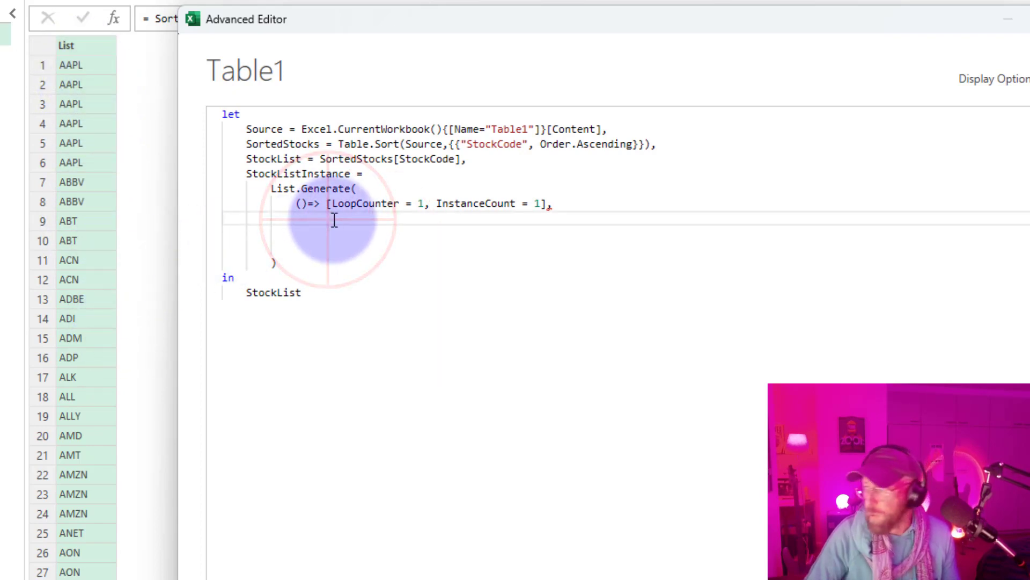
{"action": "type", "text": "each _[LoopCou"}
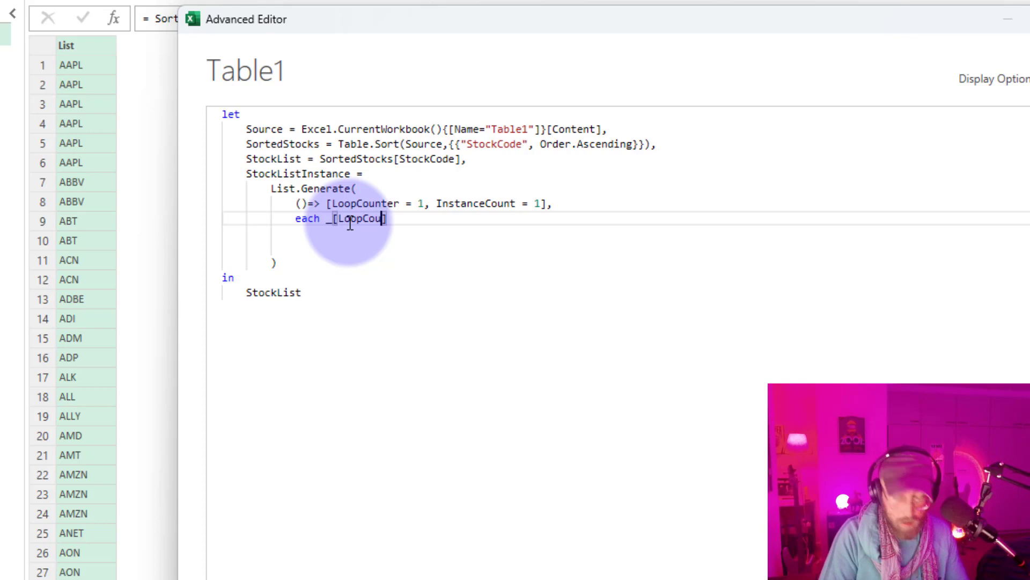
{"action": "type", "text": "nter] <"}
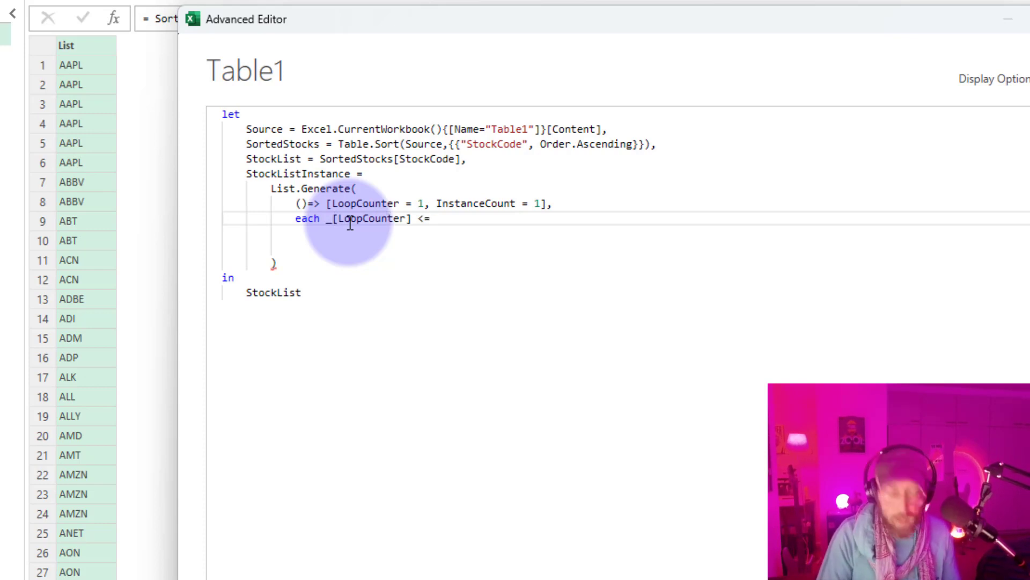
{"action": "type", "text": "= list"}
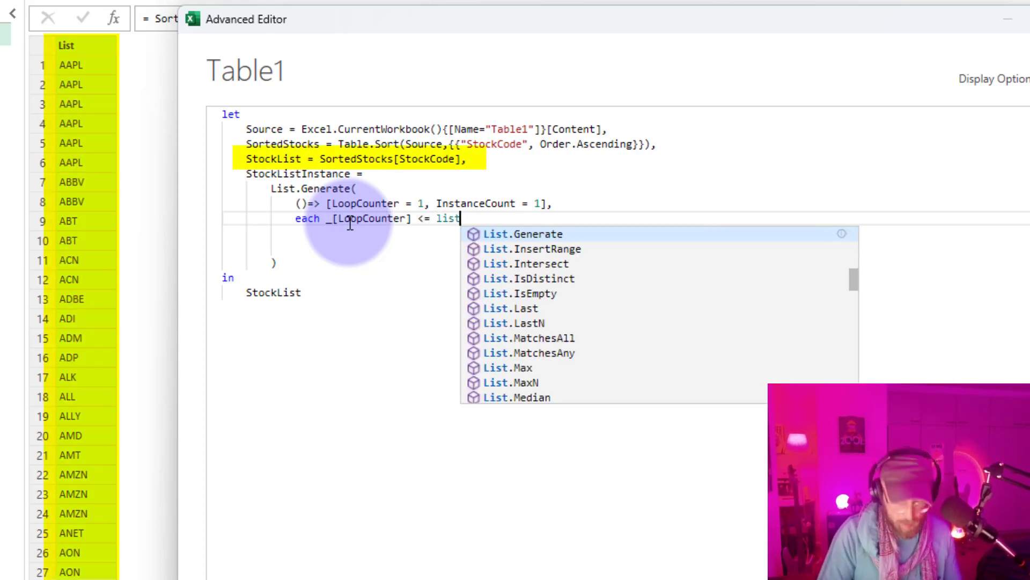
{"action": "type", "text": ".count"}
{"action": "key", "text": "Tab"}
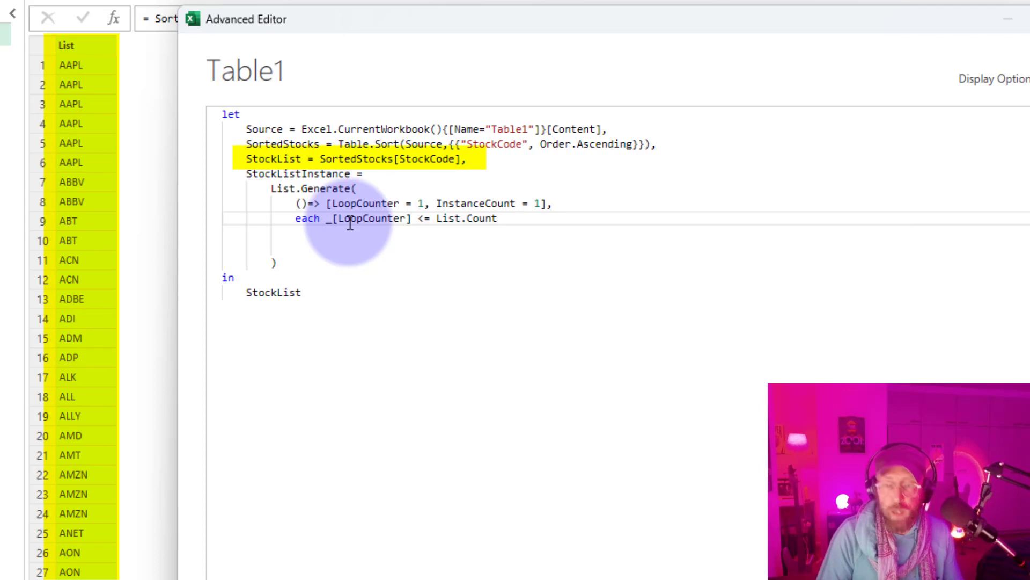
{"action": "type", "text": "("}
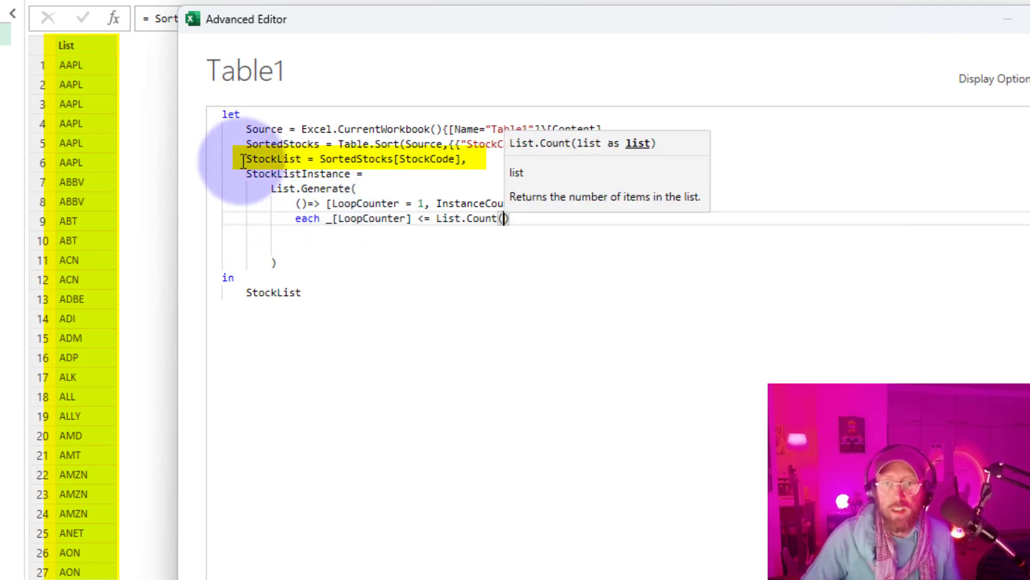
{"action": "type", "text": "Stock"}
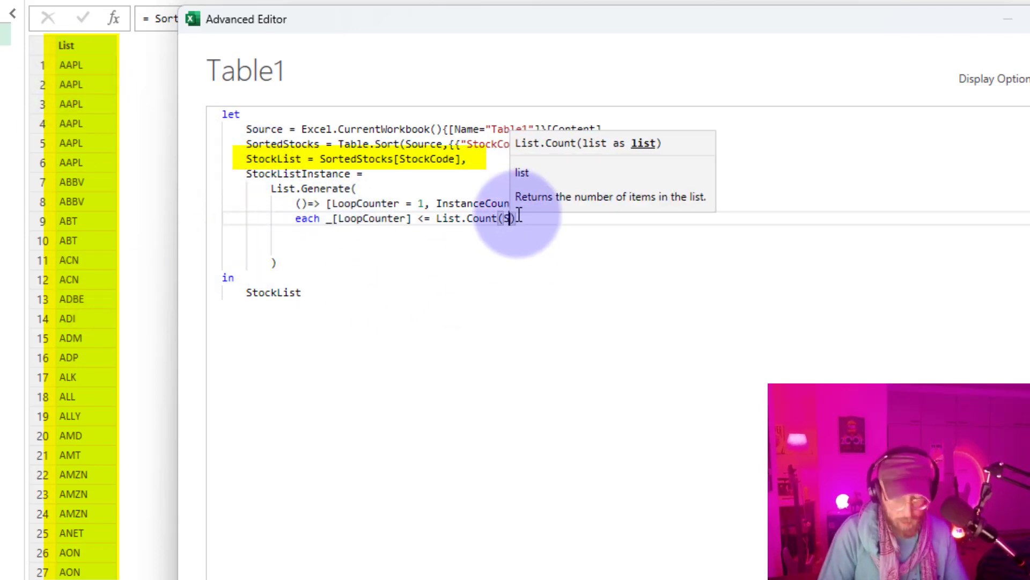
{"action": "type", "text": "List)"}
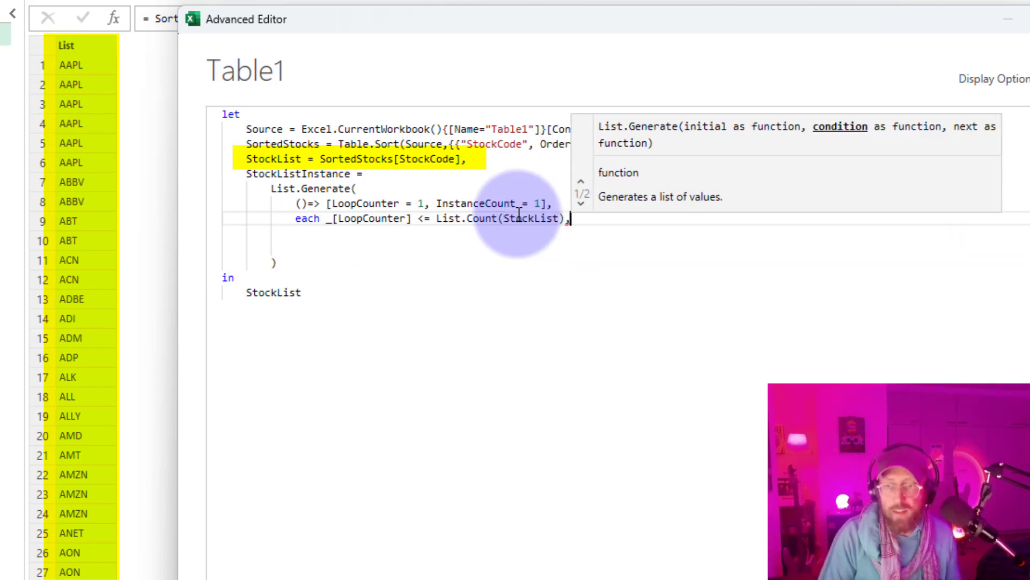
{"action": "type", "text": ","}
{"action": "key", "text": "Return"}
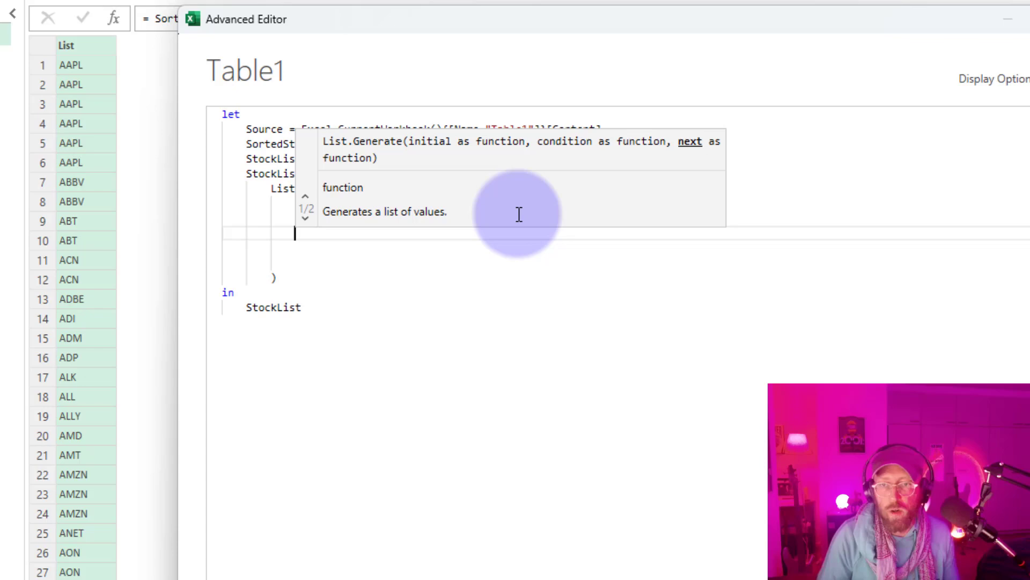
{"action": "left_click", "coordinate": [505, 262]}
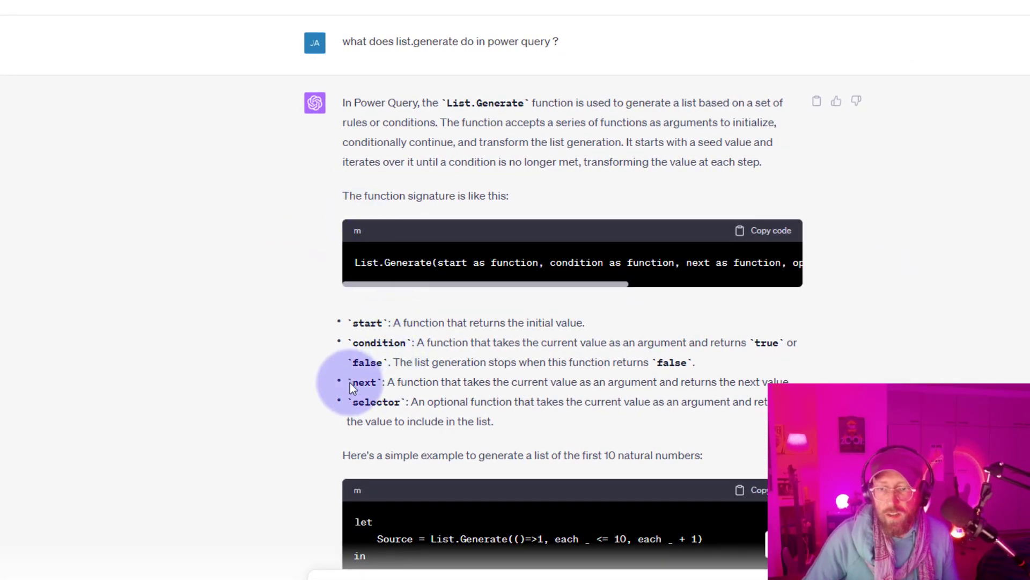
{"action": "left_click_drag", "start_coordinate": [350, 382], "coordinate": [793, 382]}
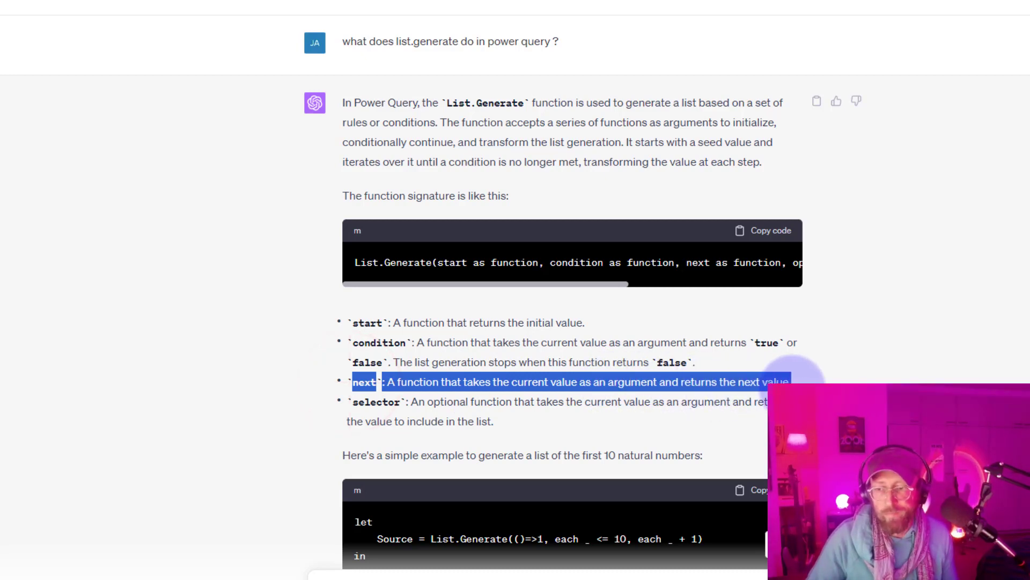
{"action": "scroll", "coordinate": [794, 382], "scroll_direction": "down", "scroll_amount": 2}
{"action": "key", "text": "alt+Tab"}
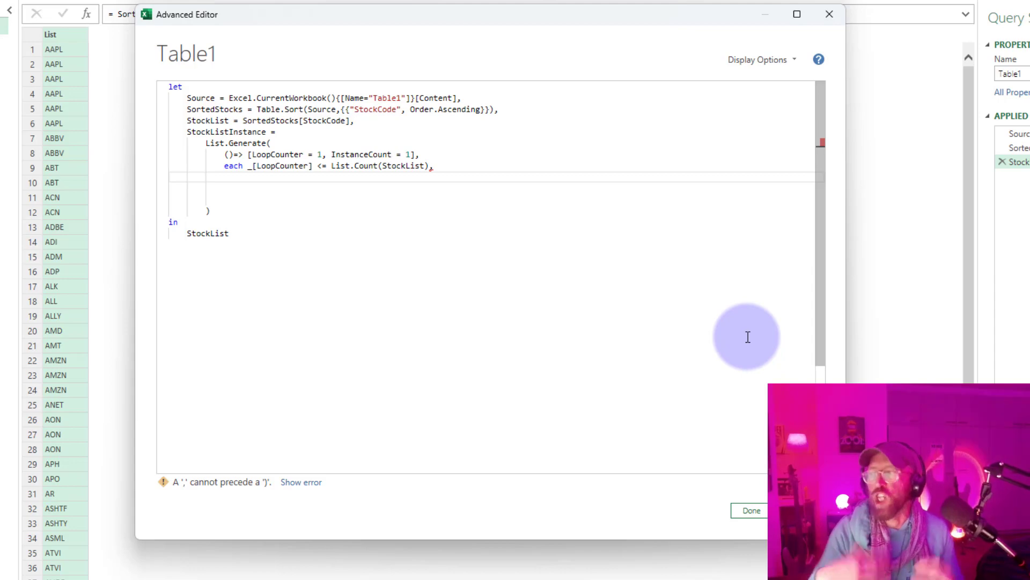
- Type each [LoopCounter = _[LoopCounter] + 1, InstanceCount = if StockList{ as the next function
{"action": "left_click", "coordinate": [261, 179]}
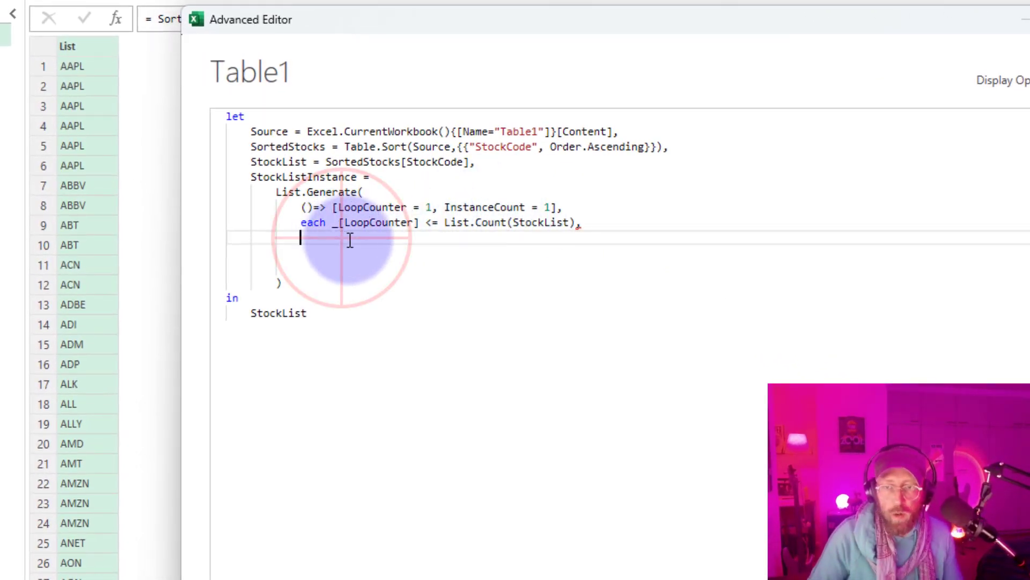
{"action": "type", "text": "each "}
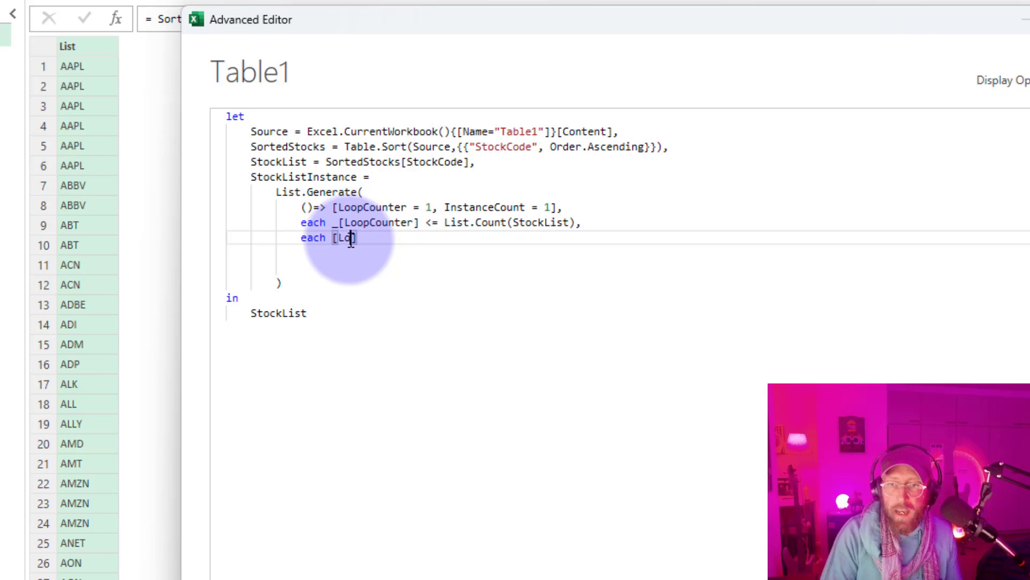
{"action": "type", "text": "[LoopCounter"}
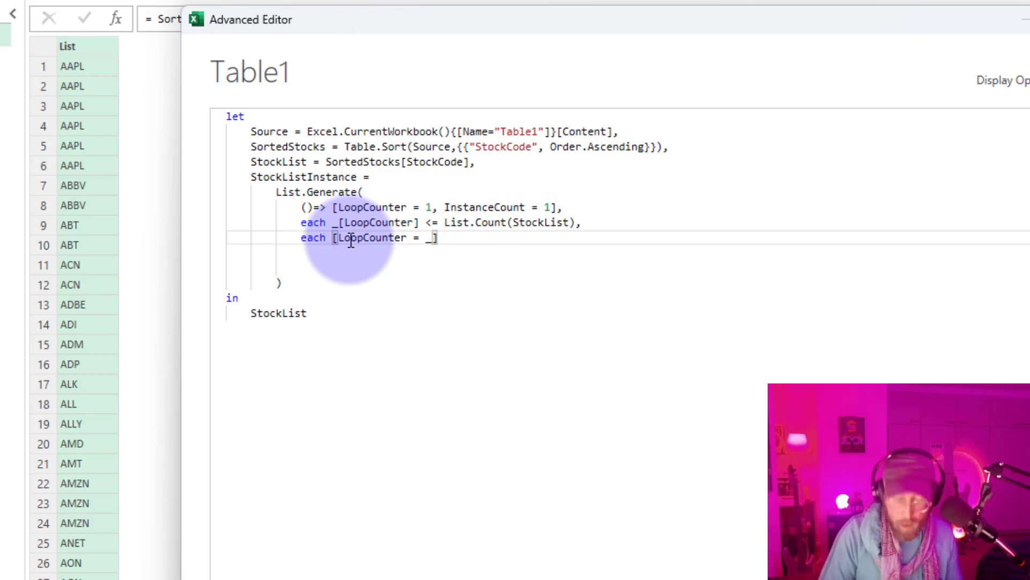
{"action": "type", "text": "= _[LoopCounter] + "}
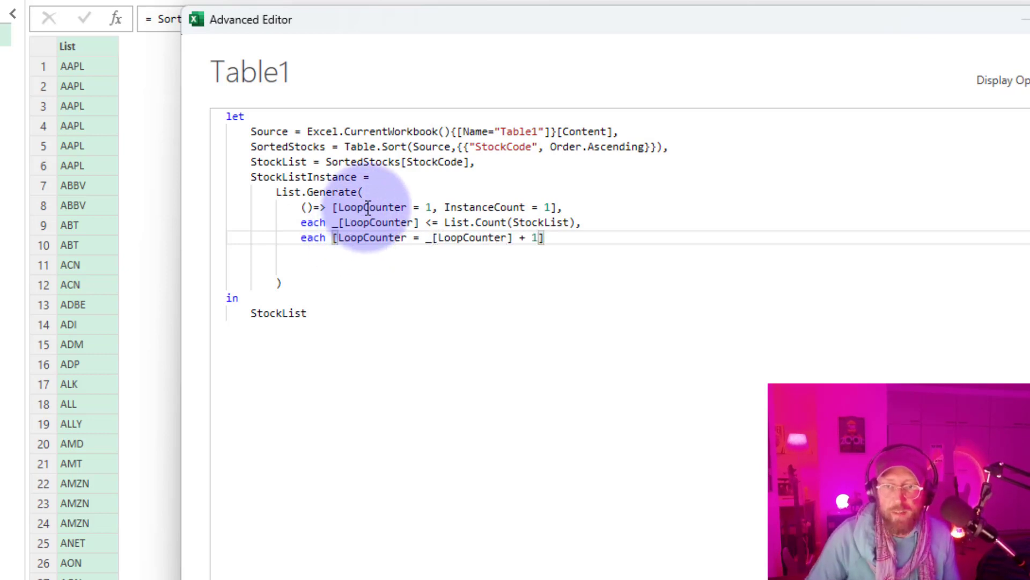
{"action": "type", "text": "1, "}
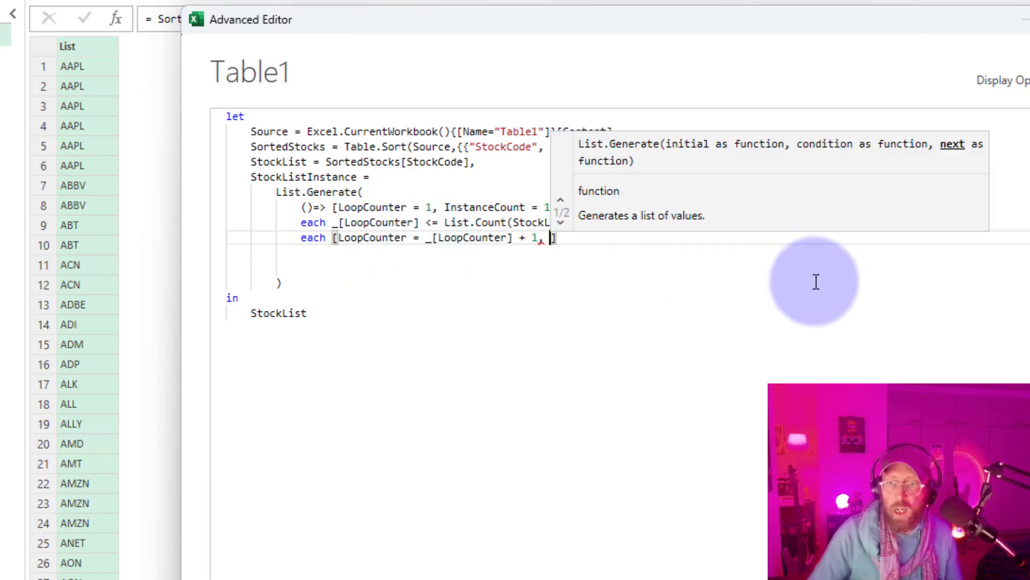
{"action": "type", "text": "I"}
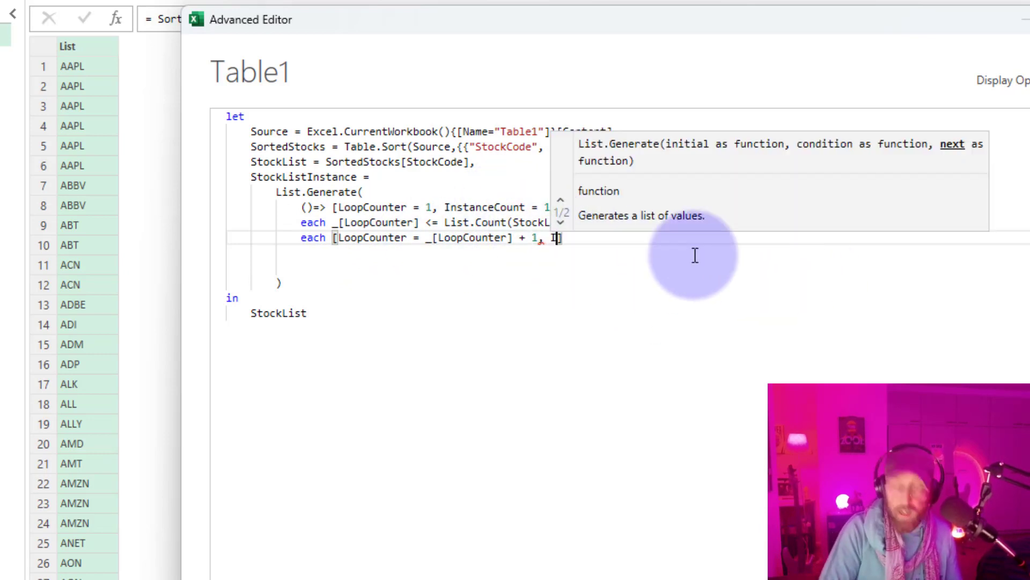
{"action": "type", "text": "nstanceCount "}
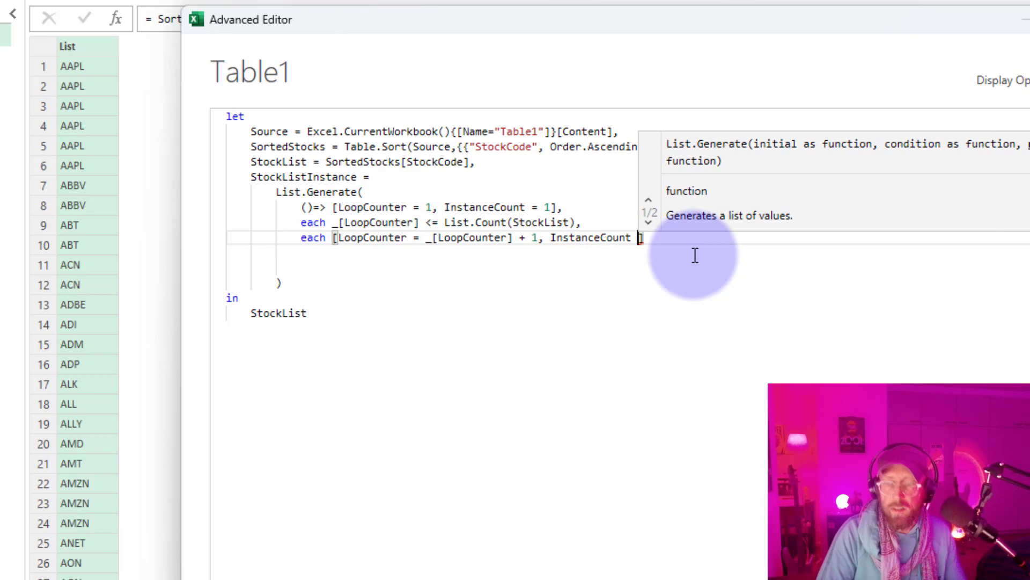
{"action": "type", "text": "= if"}
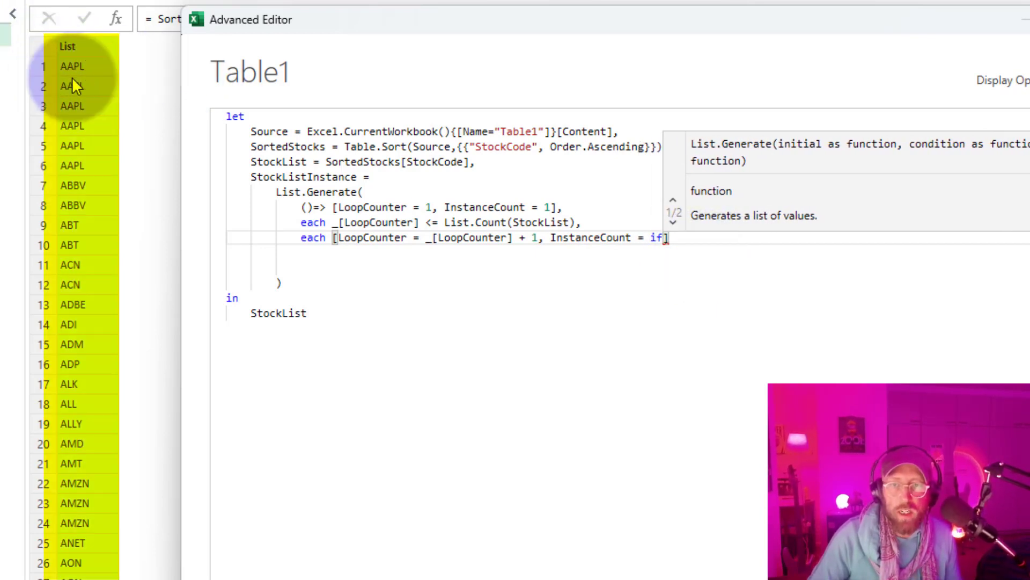
{"action": "type", "text": " S"}
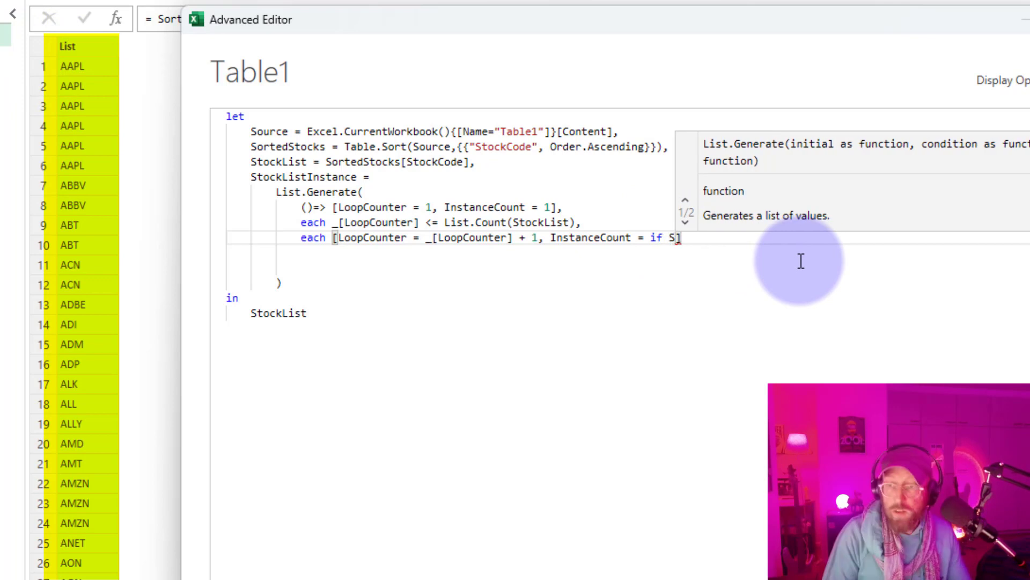
{"action": "type", "text": "tockLis"}
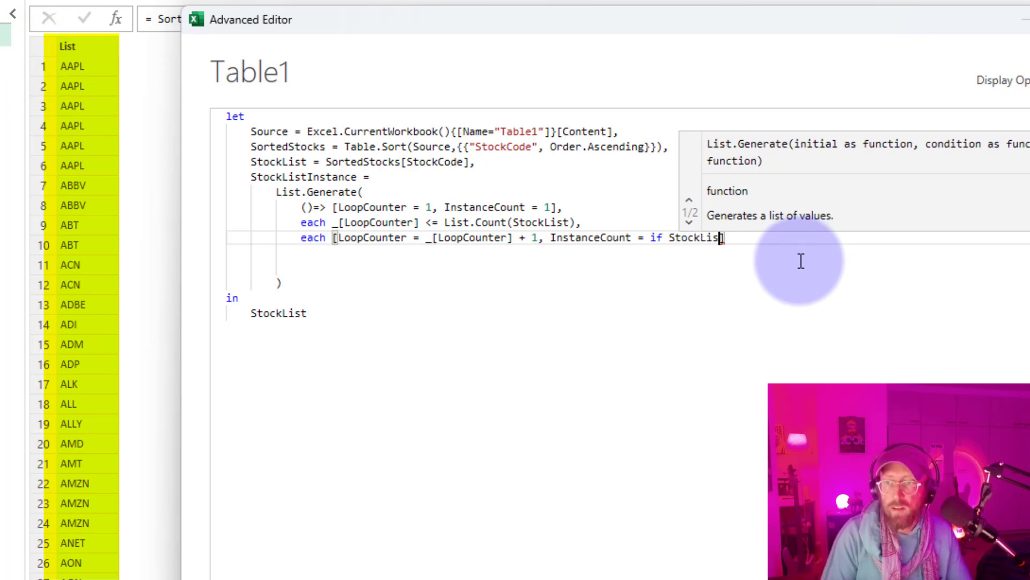
{"action": "type", "text": "t{"}
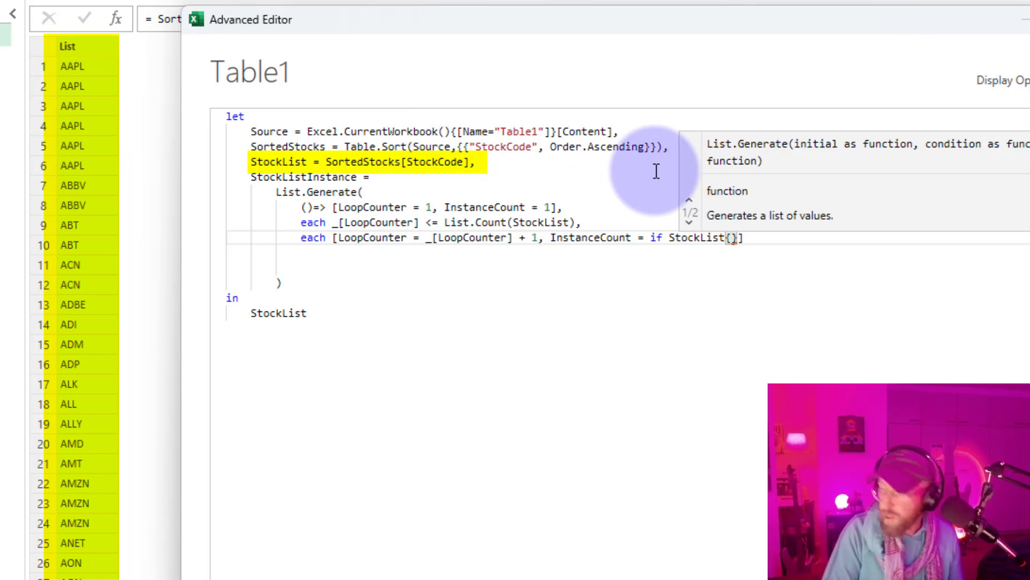
- Complete the comparison StockList{_[LoopCounter]} = StockList{_[LoopCounter] - 1}
{"action": "type", "text": "_[LoopCo"}
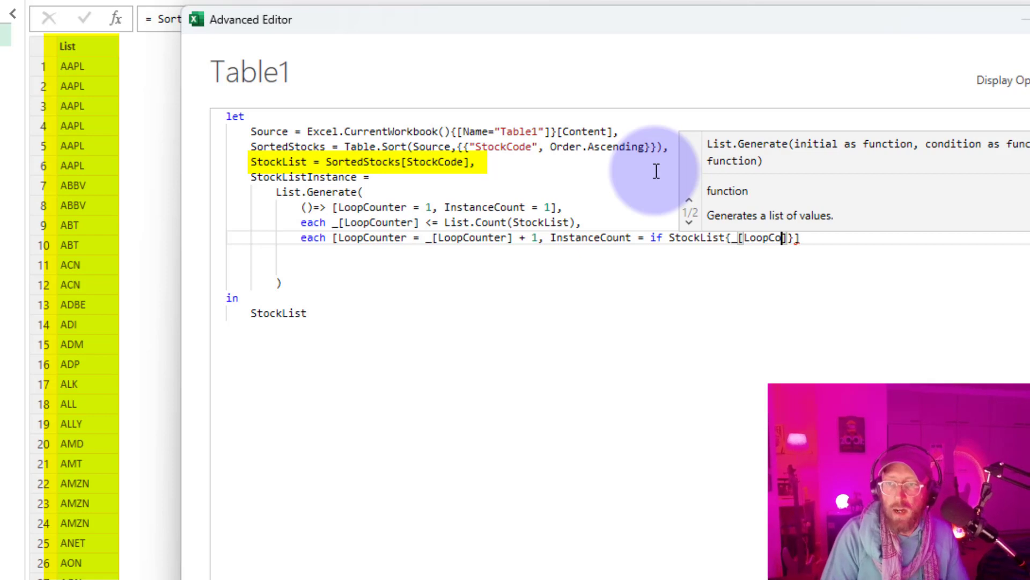
{"action": "type", "text": "unter]}"}
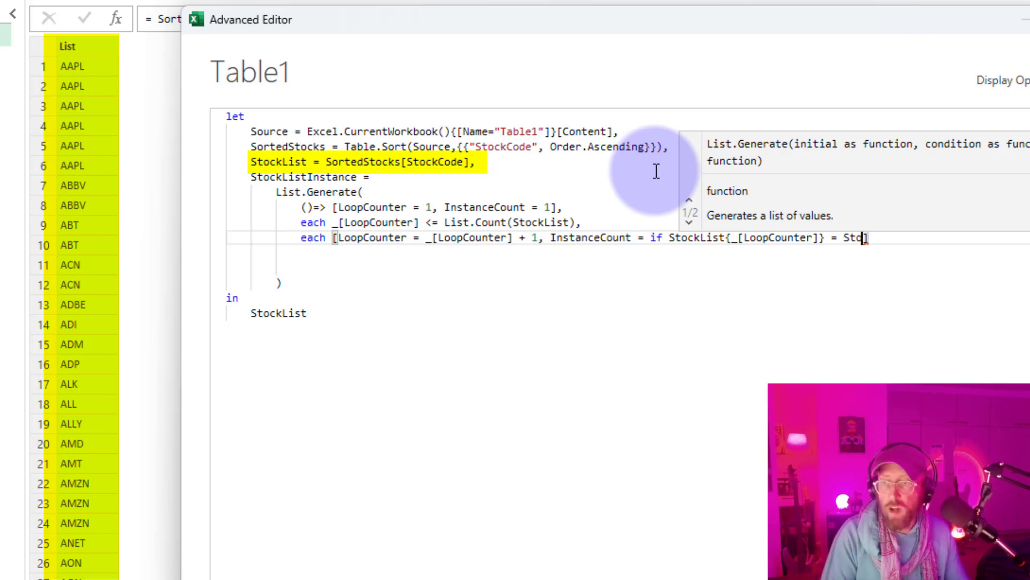
{"action": "key", "text": "BackSpace"}
{"action": "key", "text": "BackSpace"}
{"action": "key", "text": "BackSpace"}
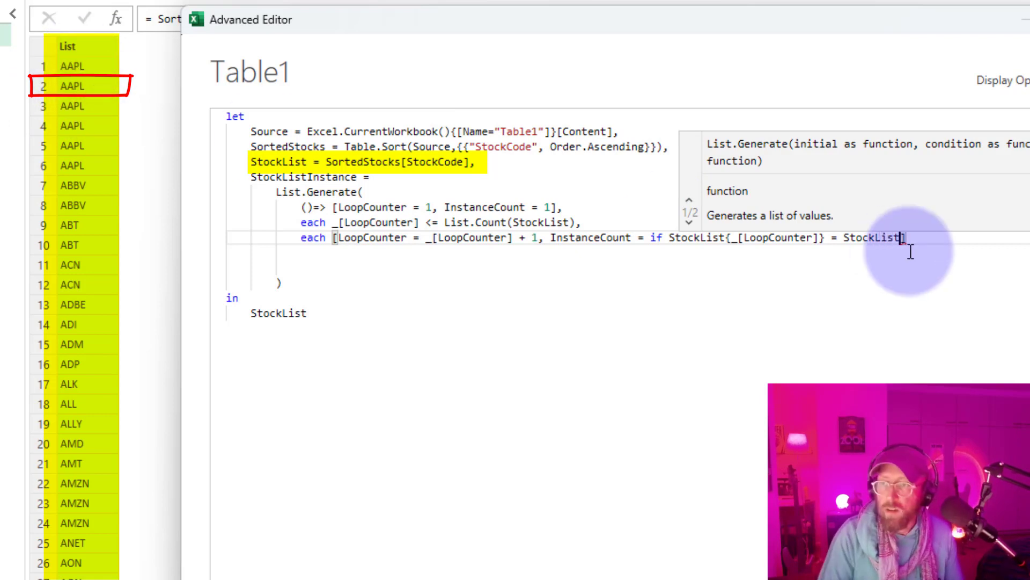
{"action": "type", "text": "{"}
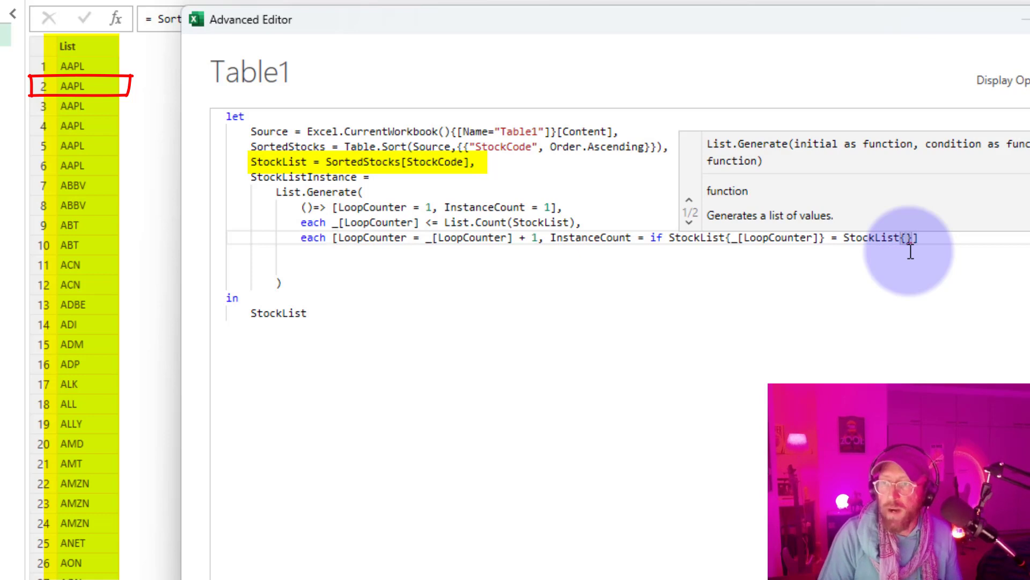
{"action": "left_click", "coordinate": [909, 239]}
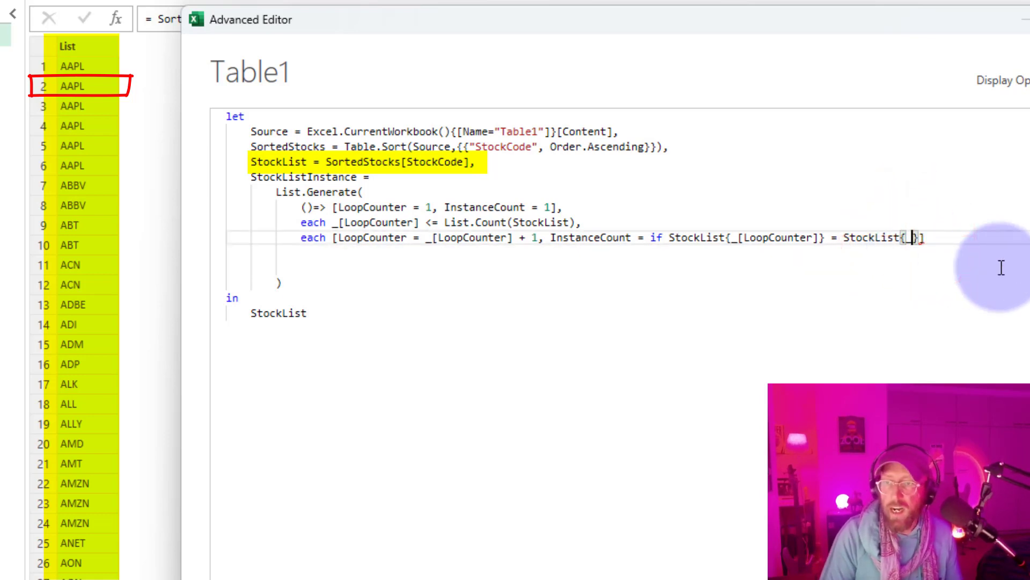
{"action": "type", "text": "_[LoopCounter"}
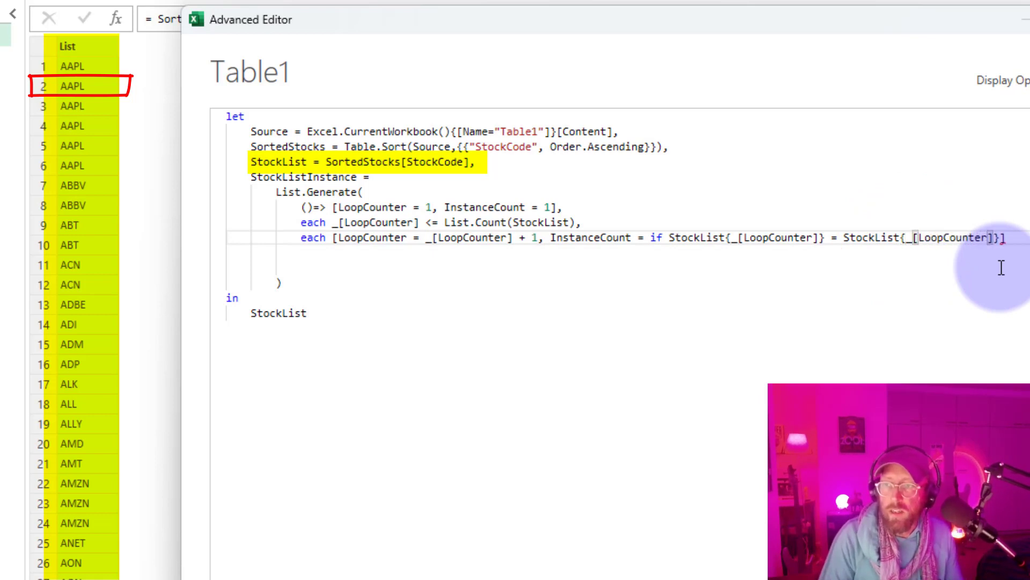
{"action": "type", "text": "] - 1"}
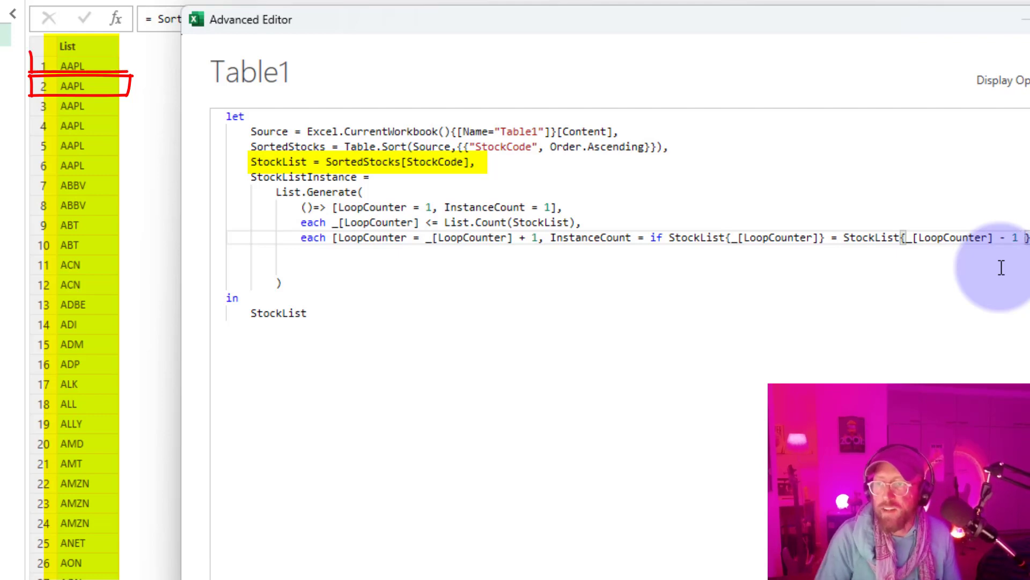
{"action": "key", "text": "BackSpace"}
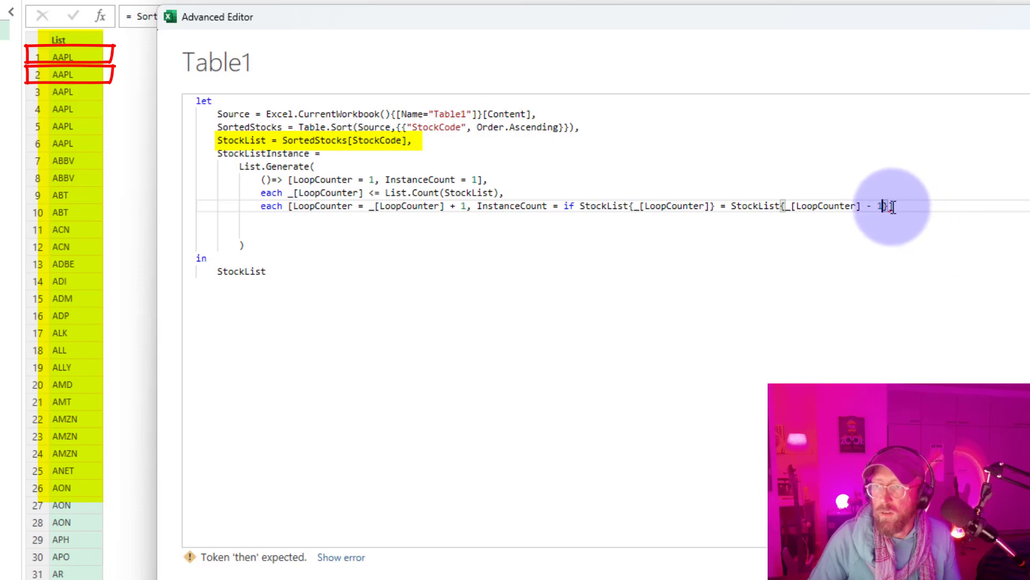
- Add 'then _[InstanceCount] + 1 else 1],' to close the next-step record
{"action": "left_click", "coordinate": [893, 206]}
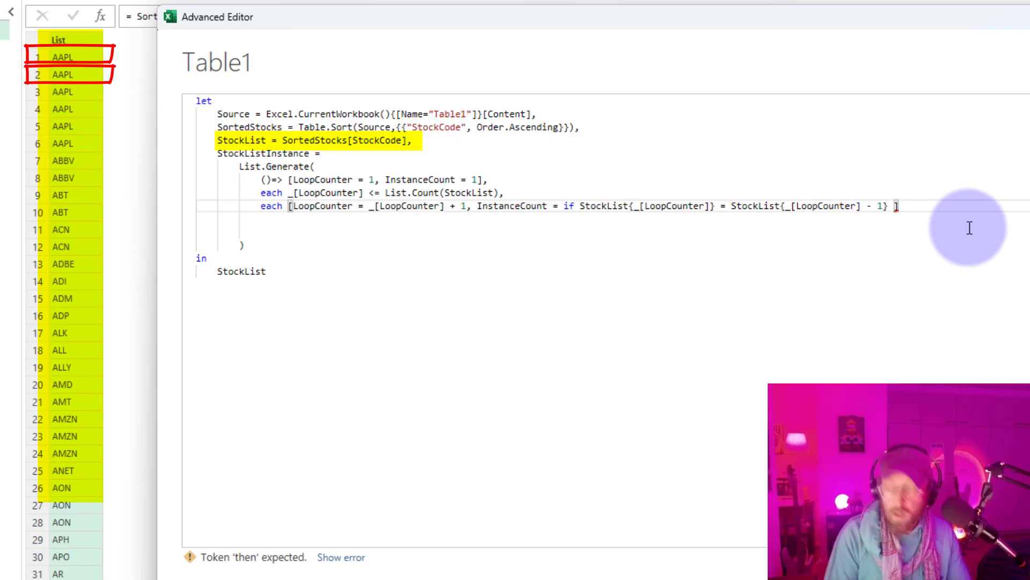
{"action": "type", "text": "then _[InstanceCo"}
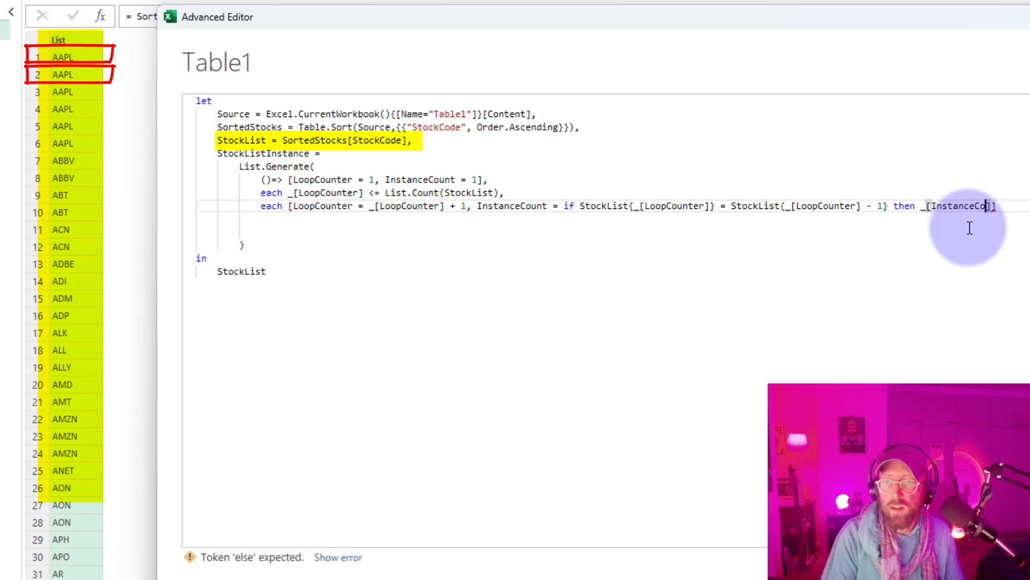
{"action": "type", "text": "unt] + 1"}
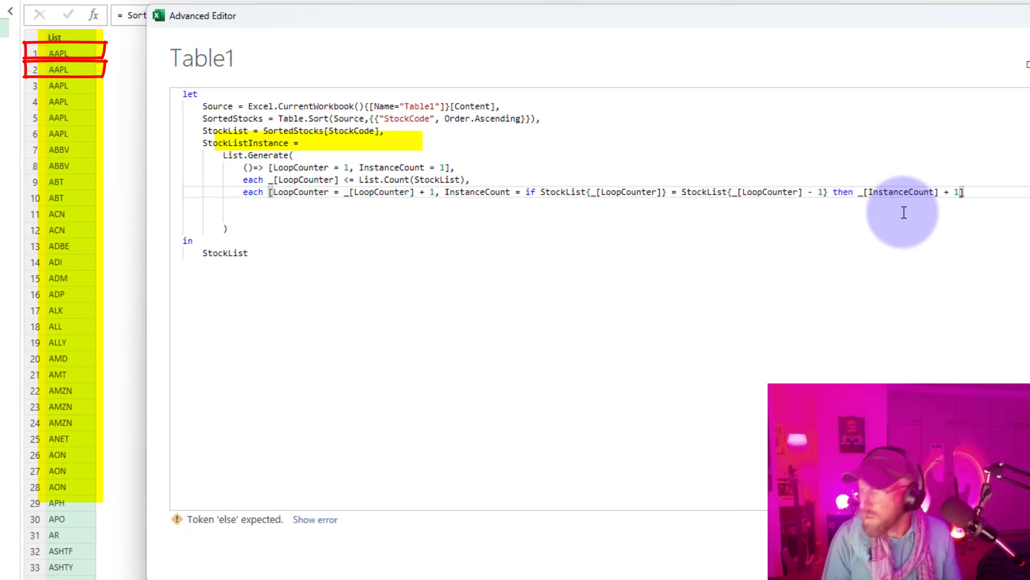
{"action": "type", "text": " else 1]"}
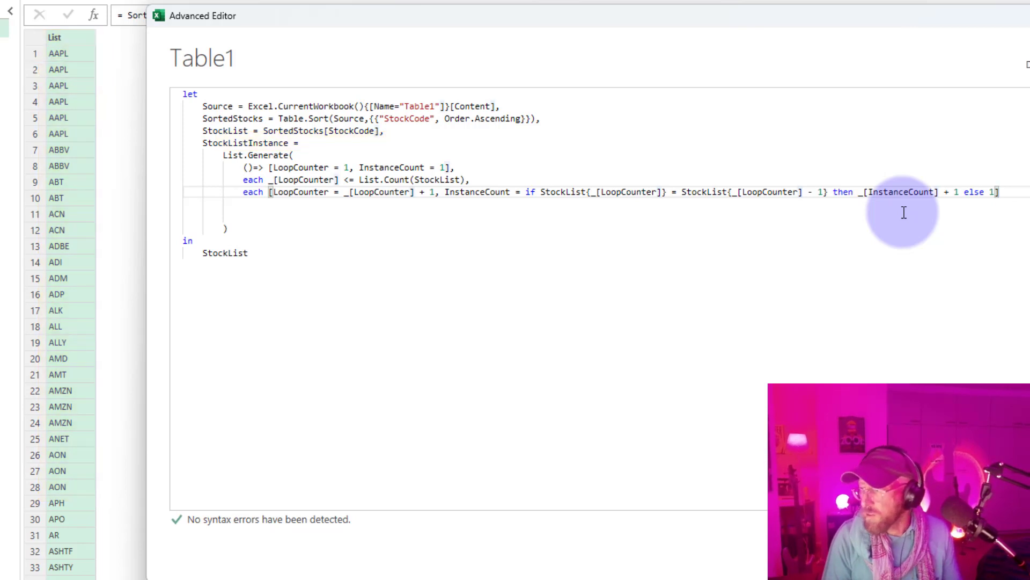
{"action": "type", "text": ","}
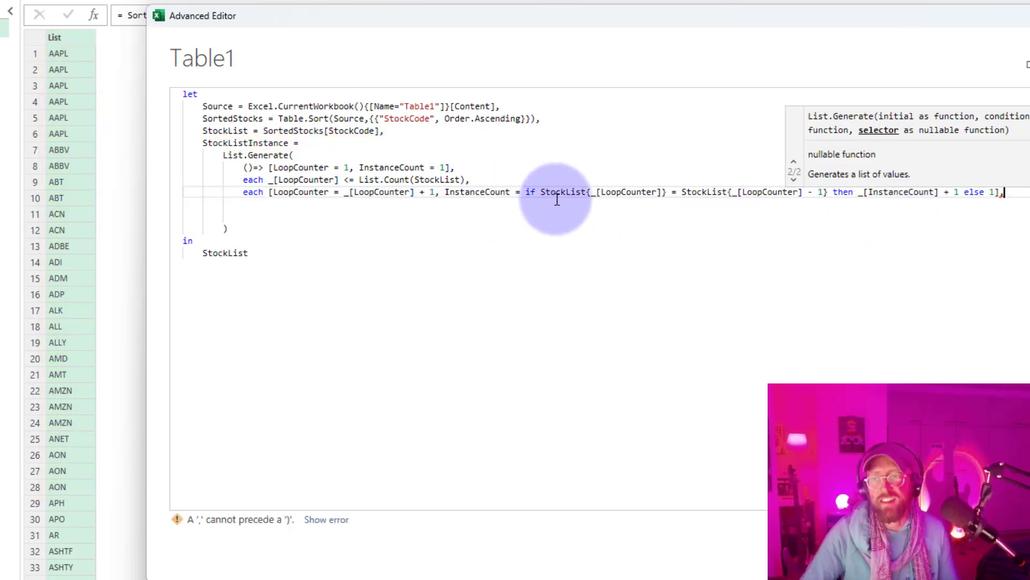
{"action": "left_click", "coordinate": [729, 208]}
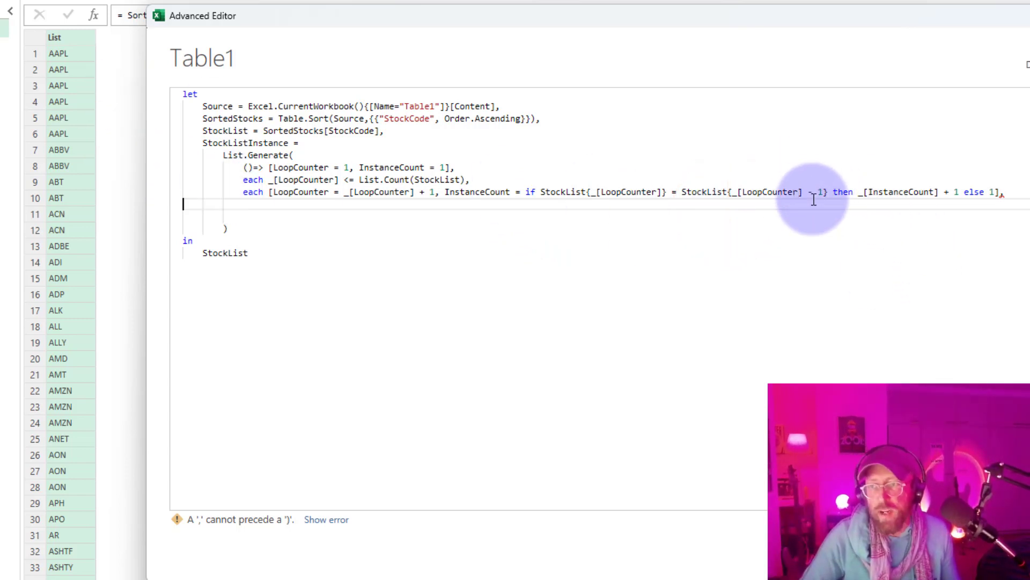
{"action": "left_click", "coordinate": [894, 193]}
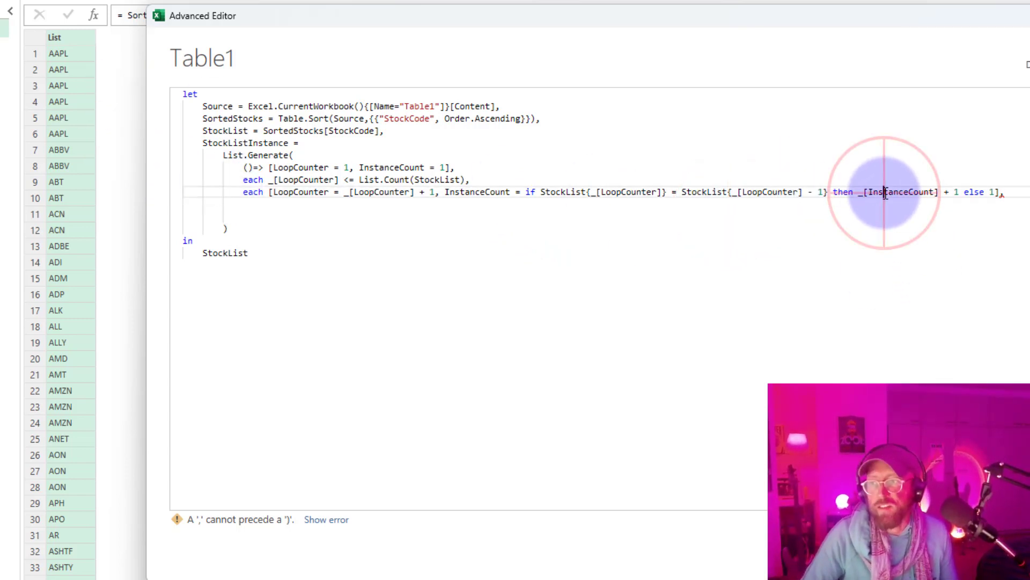
{"action": "left_click", "coordinate": [1006, 193]}
{"action": "key", "text": "Return"}
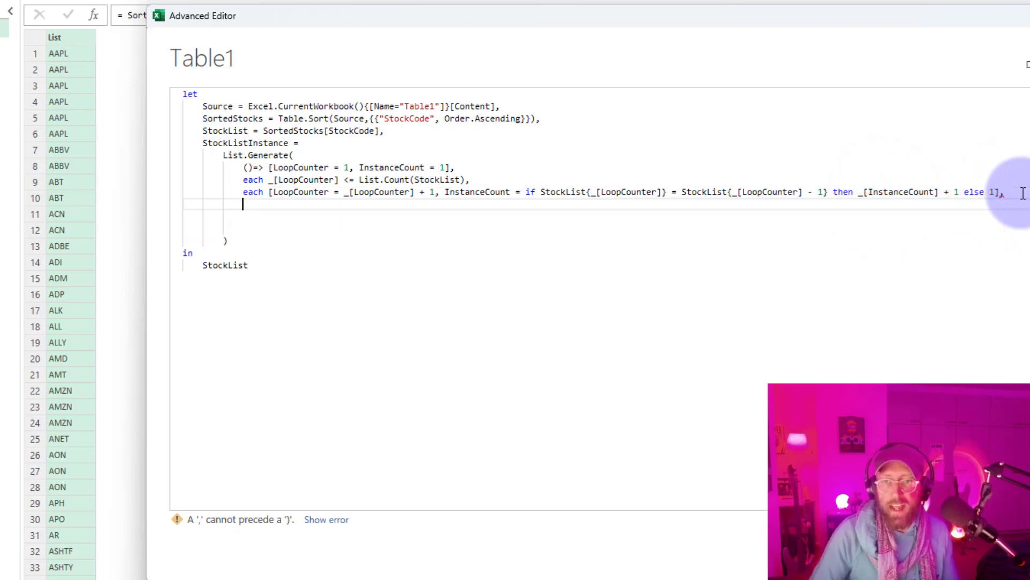
- Add the selector each _[InstanceCount] and point the query's 'in' output at StockListInstance
{"action": "key", "text": "alt+Tab"}
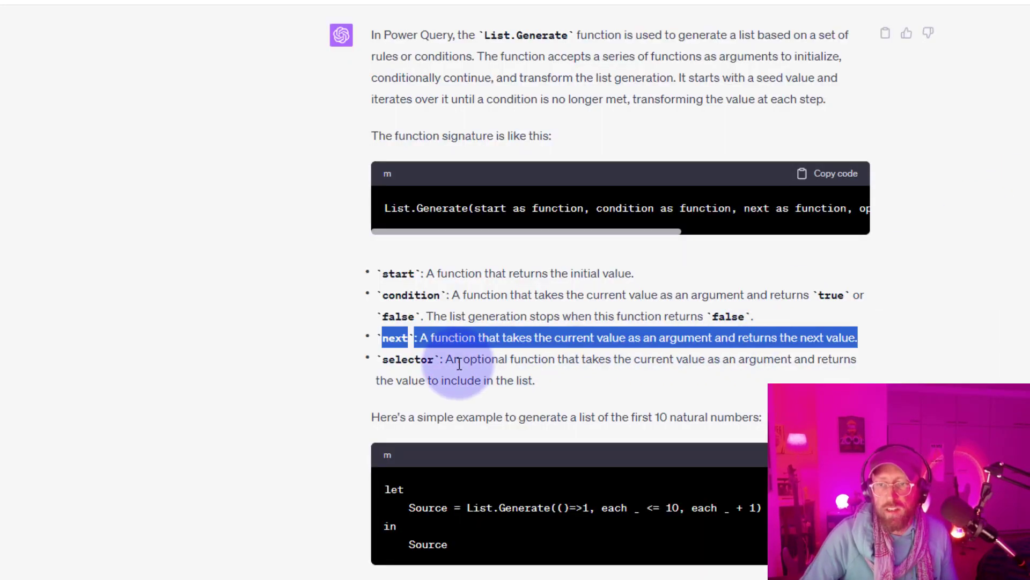
{"action": "key", "text": "alt+Tab"}
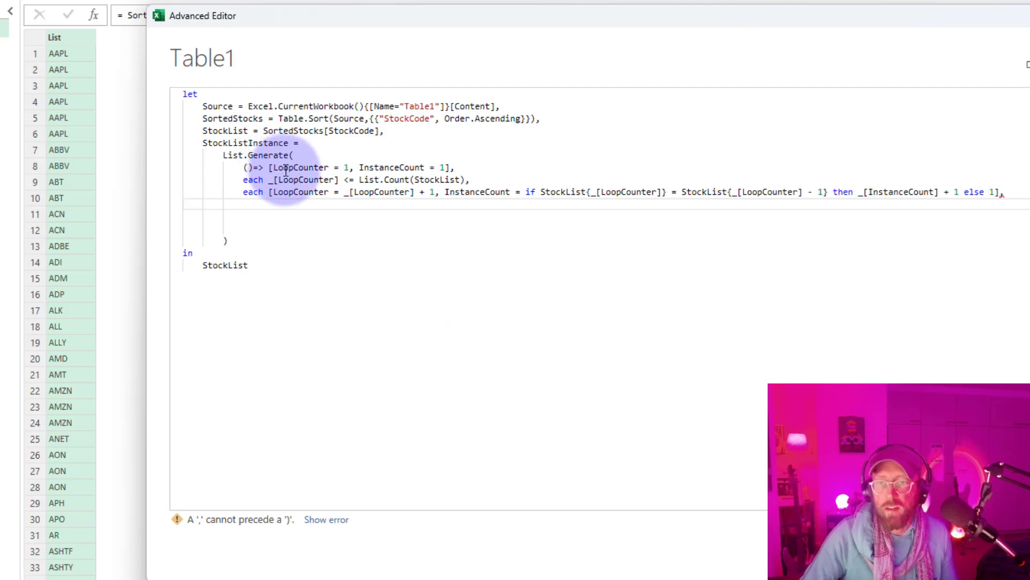
{"action": "left_click", "coordinate": [313, 192]}
{"action": "left_click", "coordinate": [252, 204]}
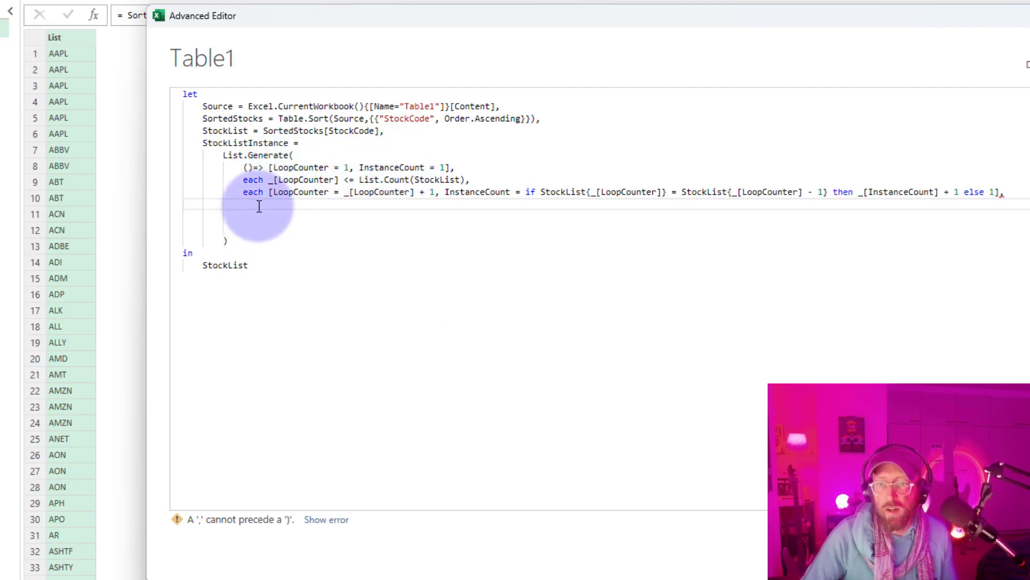
{"action": "type", "text": "each _"}
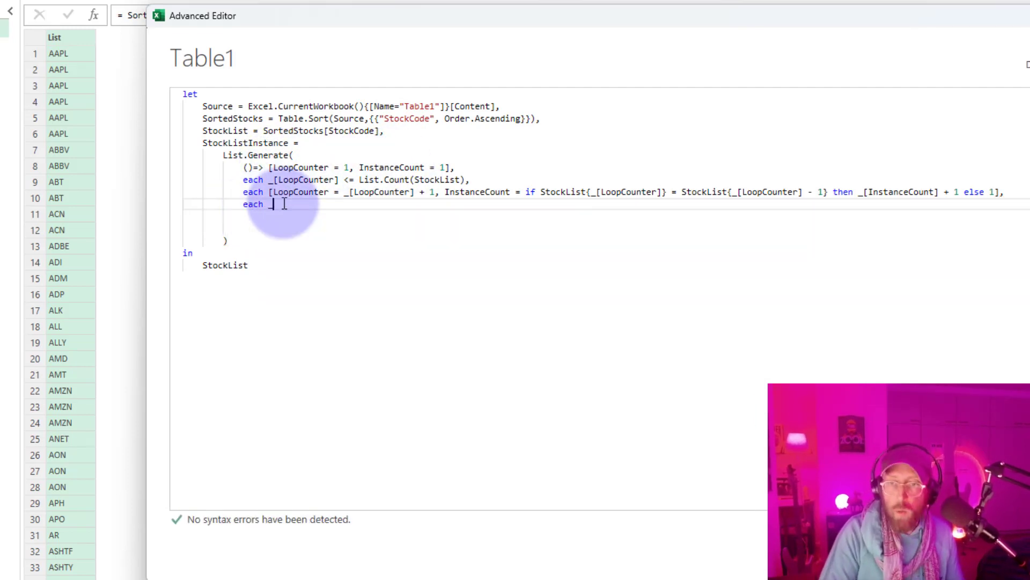
{"action": "type", "text": "[I"}
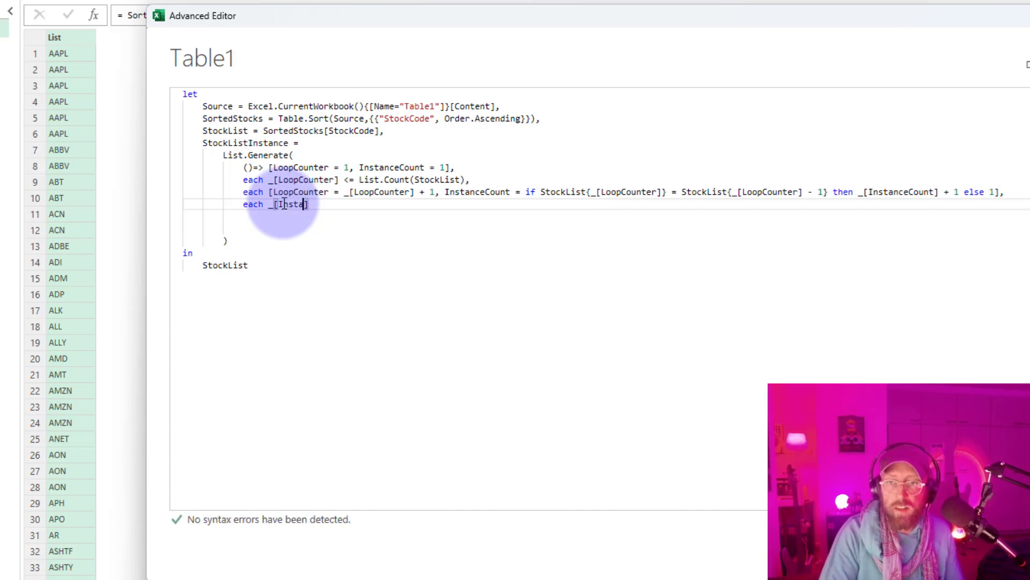
{"action": "type", "text": "nstamnce"}
{"action": "key", "text": "BackSpace"}
{"action": "key", "text": "BackSpace"}
{"action": "key", "text": "BackSpace"}
{"action": "key", "text": "BackSpace"}
{"action": "type", "text": "nceCount"}
{"action": "key", "text": "Delete"}
{"action": "key", "text": "Delete"}
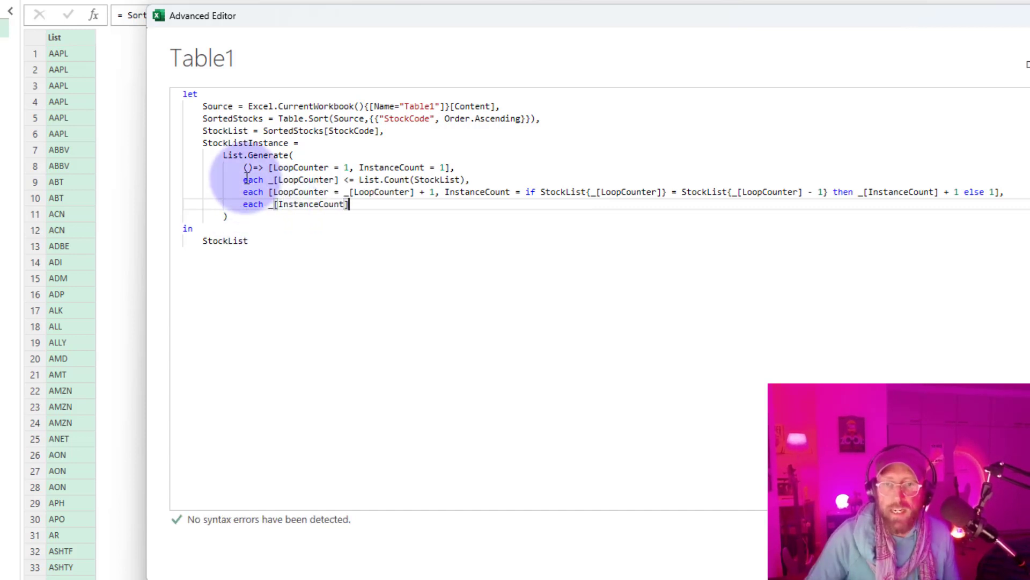
{"action": "double_click", "coordinate": [233, 143]}
{"action": "left_click", "coordinate": [232, 241]}
- Finish the StockListInstance output, apply the code and check the running counts in rows 1–10
{"action": "type", "text": "Instance"}
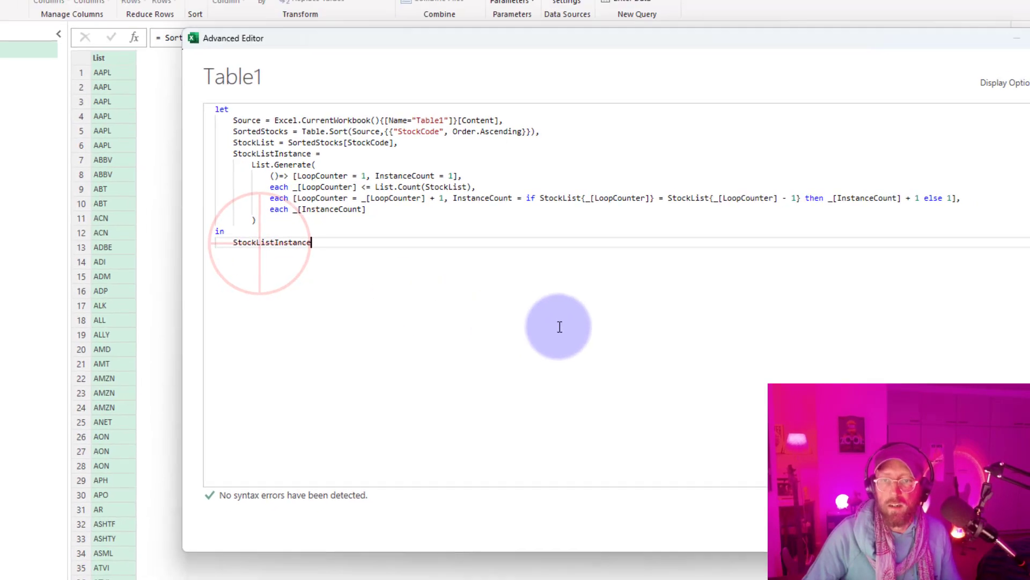
{"action": "left_click", "coordinate": [955, 553]}
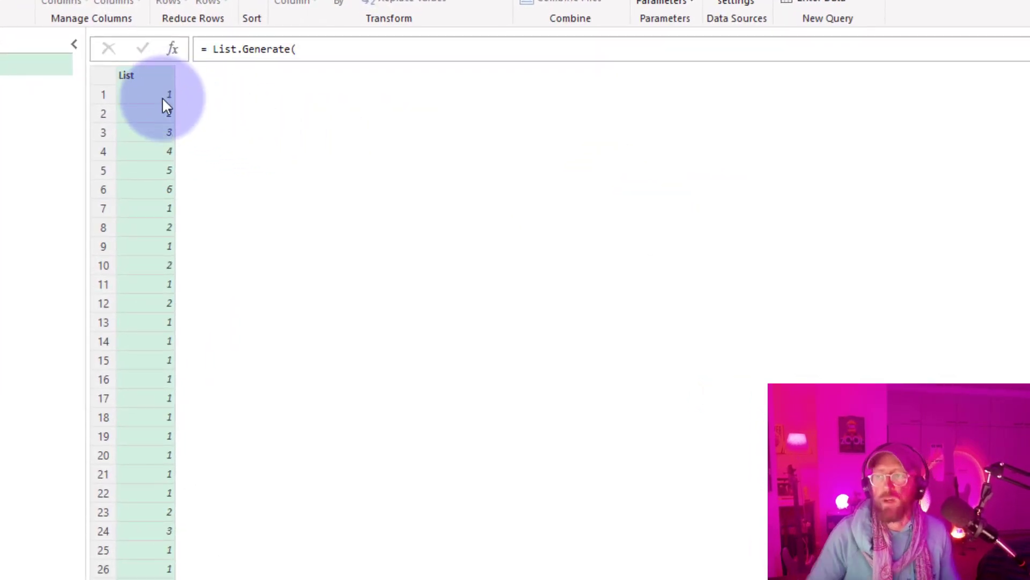
{"action": "left_click", "coordinate": [162, 97]}
{"action": "left_click", "coordinate": [162, 130]}
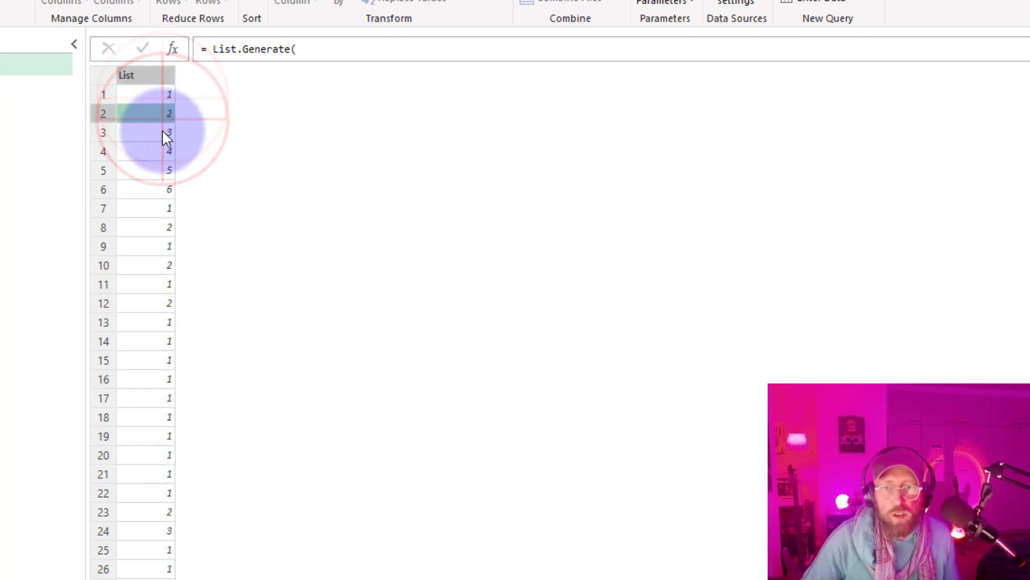
{"action": "left_click", "coordinate": [162, 151]}
{"action": "left_click", "coordinate": [161, 189]}
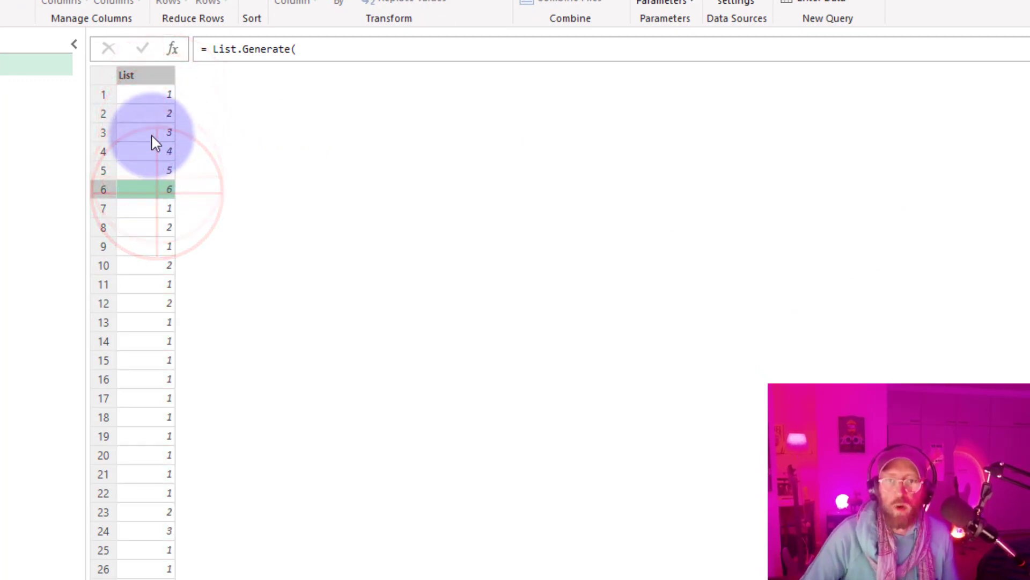
{"action": "left_click", "coordinate": [165, 231]}
{"action": "left_click", "coordinate": [162, 246]}
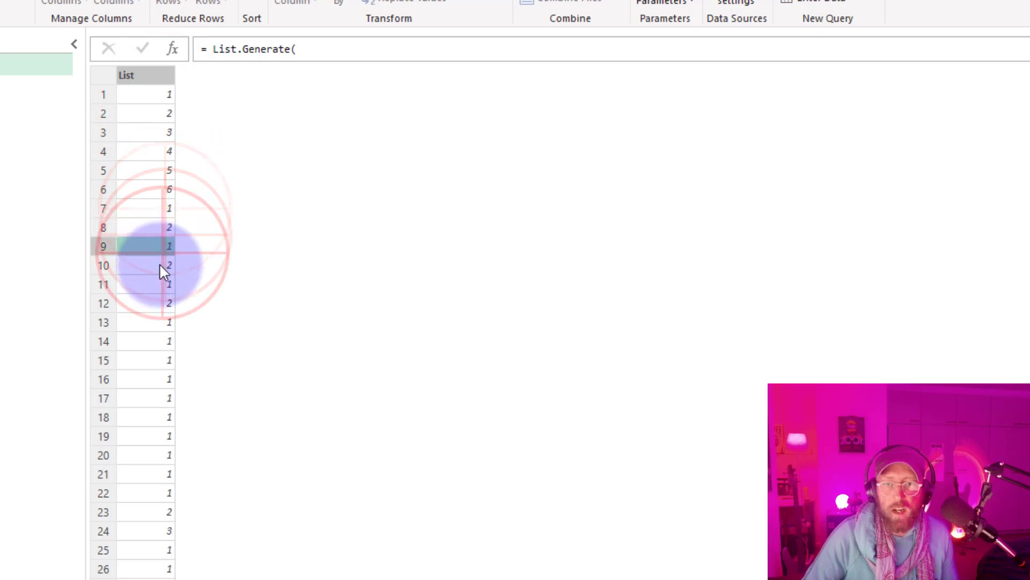
{"action": "left_click", "coordinate": [159, 265]}
{"action": "left_click", "coordinate": [156, 244]}
{"action": "left_click", "coordinate": [158, 193]}
{"action": "left_click", "coordinate": [152, 100]}
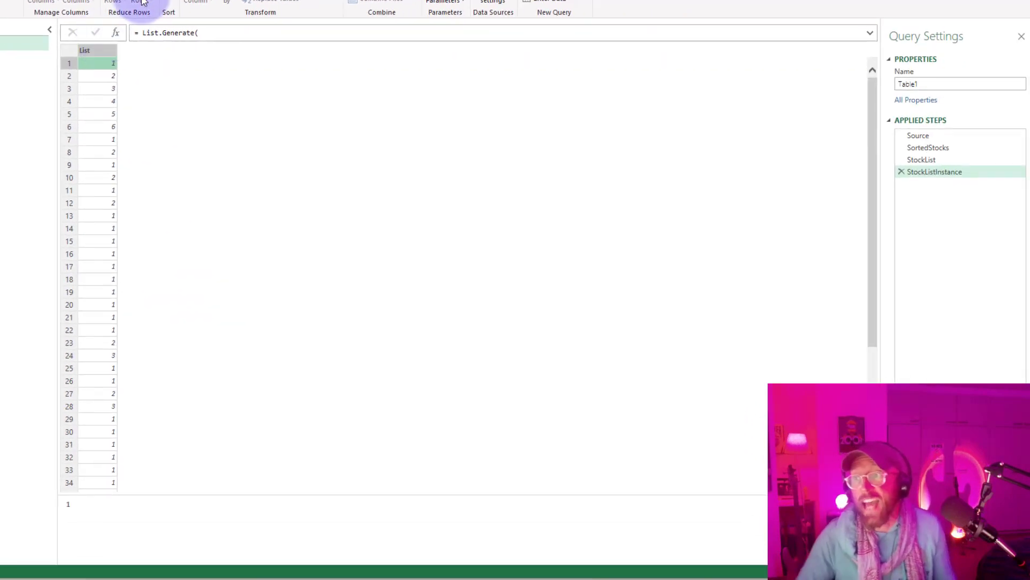
- Compare the count list against the SortedStocks table in Applied Steps
{"action": "left_click", "coordinate": [926, 148]}
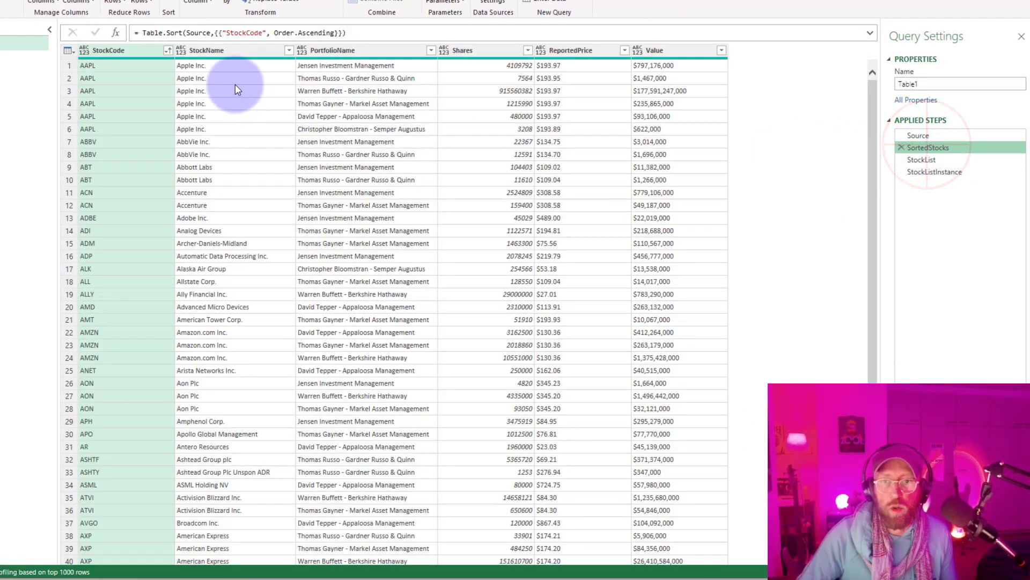
{"action": "left_click", "coordinate": [957, 172]}
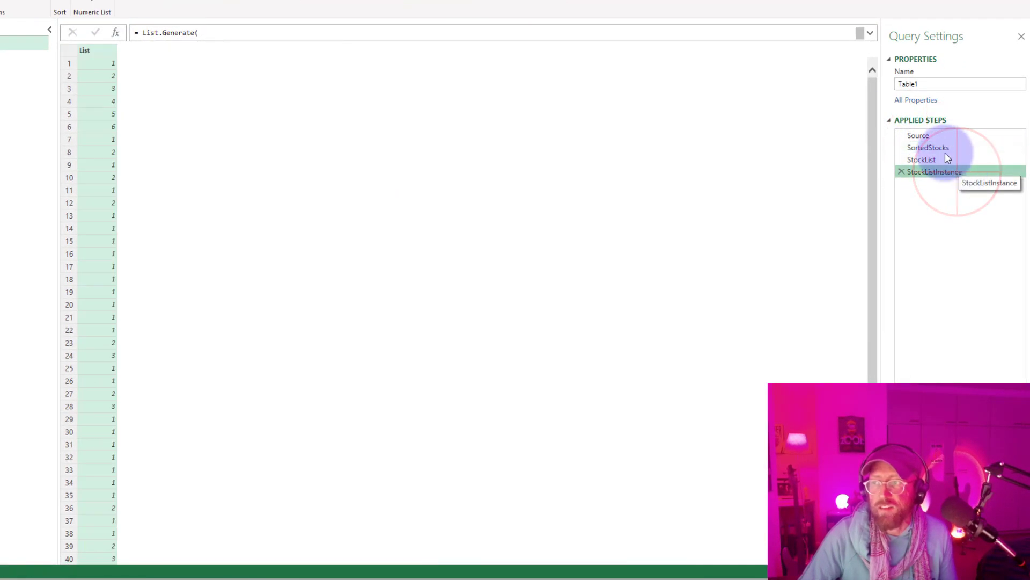
{"action": "left_click", "coordinate": [944, 147]}
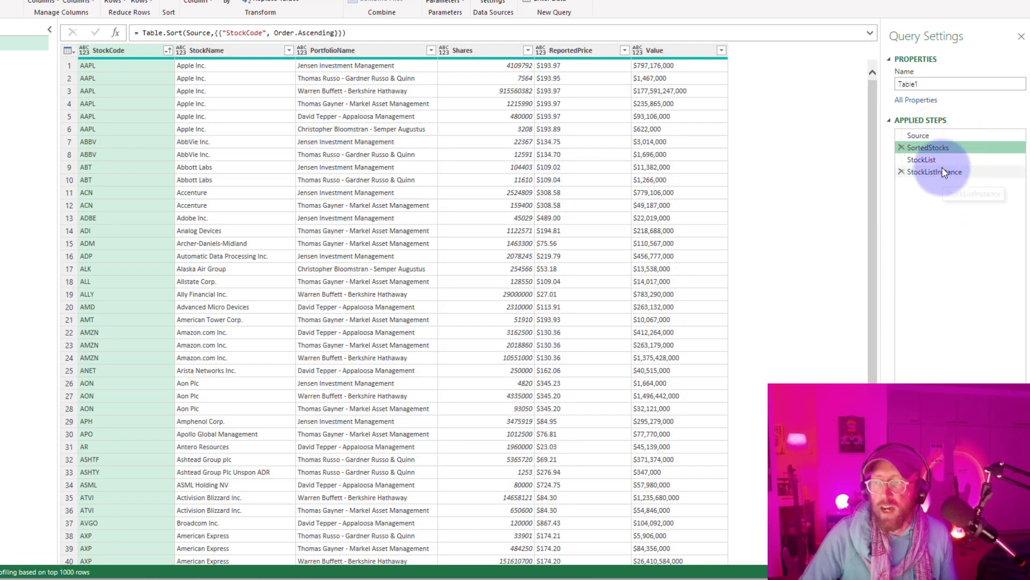
{"action": "left_click", "coordinate": [944, 172]}
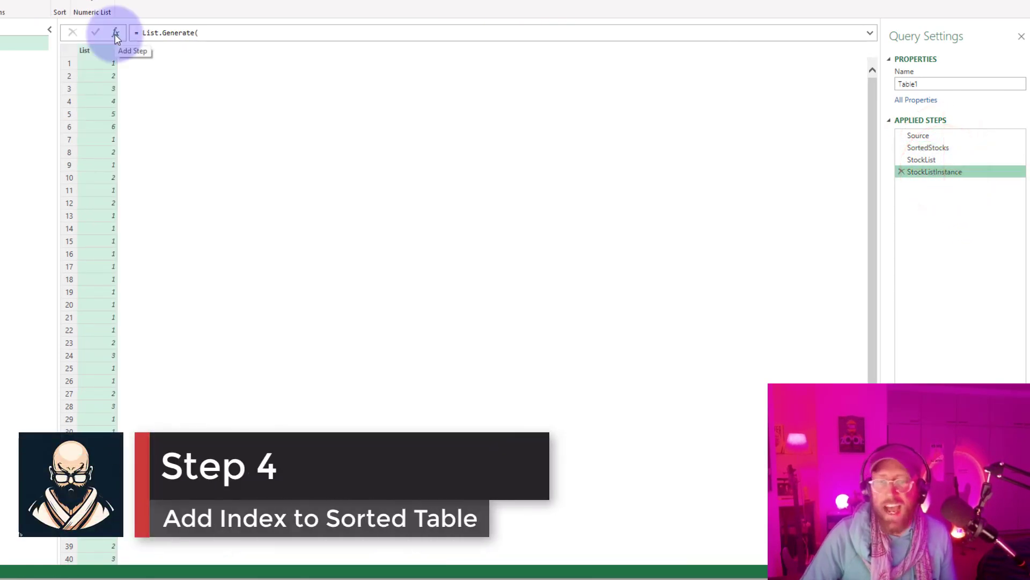
- Add a new step whose formula references SortedStocks
{"action": "left_click", "coordinate": [116, 34]}
{"action": "double_click", "coordinate": [174, 32]}
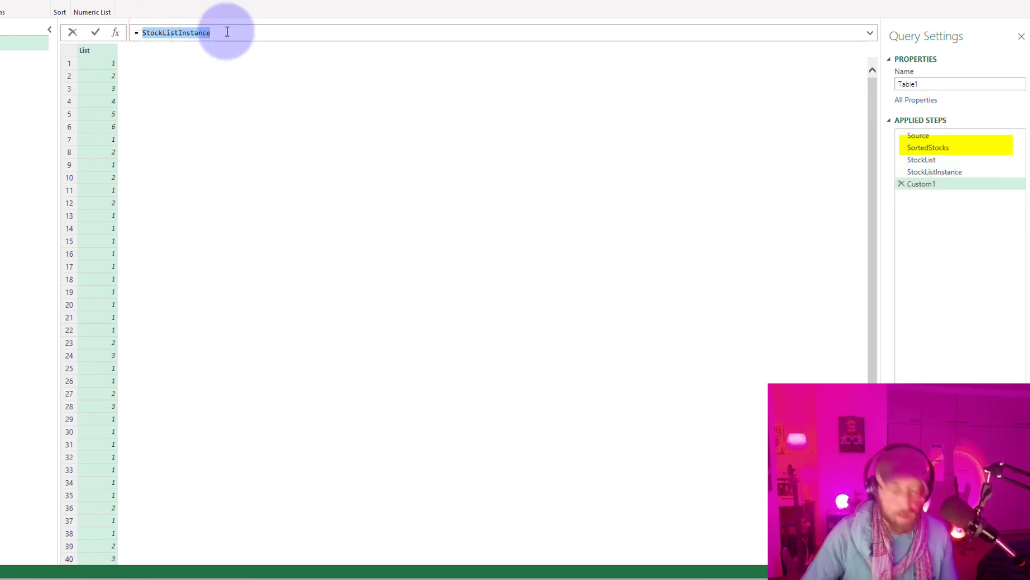
{"action": "type", "text": "te"}
{"action": "key", "text": "Tab"}
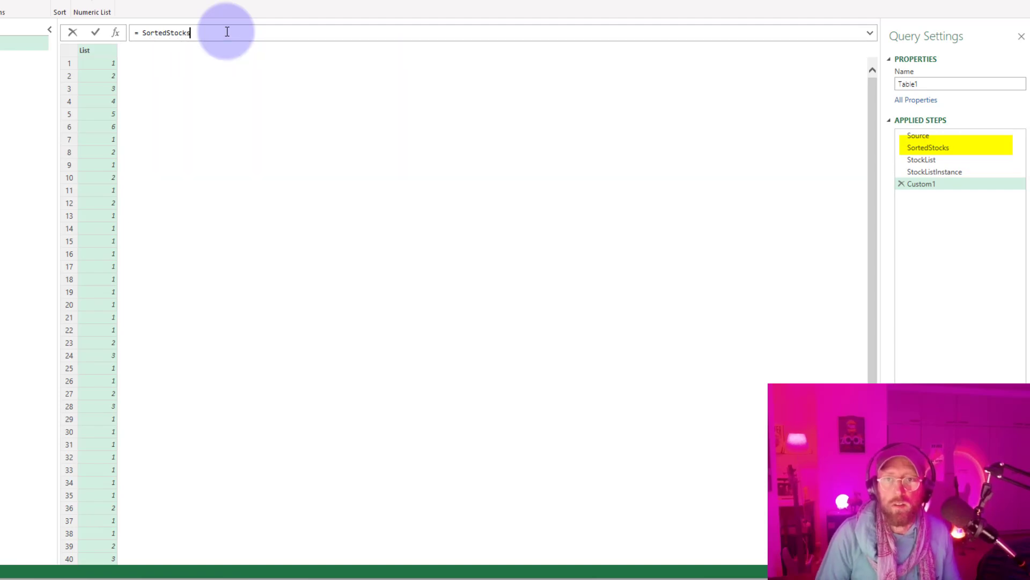
{"action": "key", "text": "Return"}
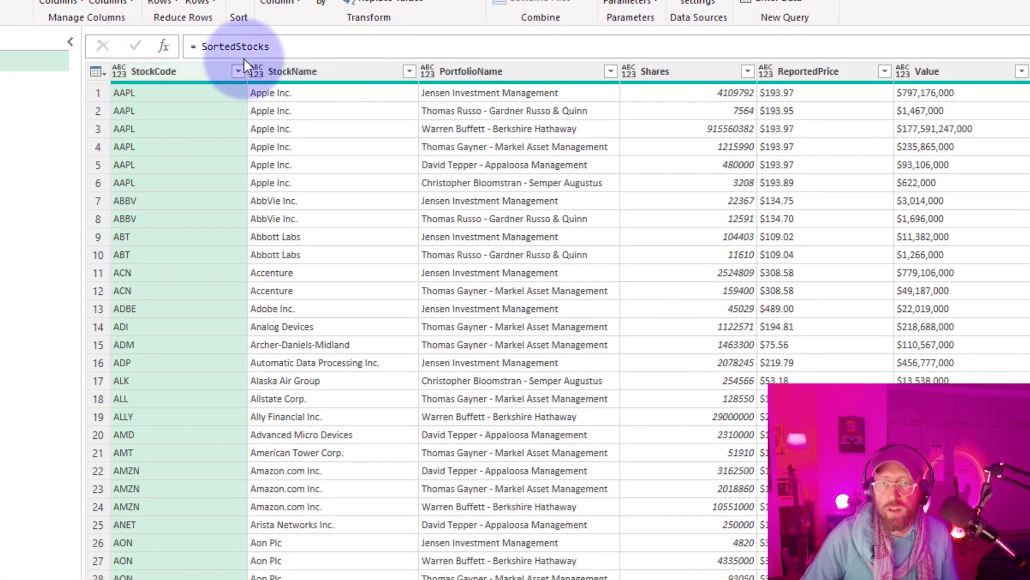
- Change the formula to Table.AddIndexColumn(SortedStocks, "Index", 0, 1, Int64.Type)
{"action": "left_click", "coordinate": [278, 45]}
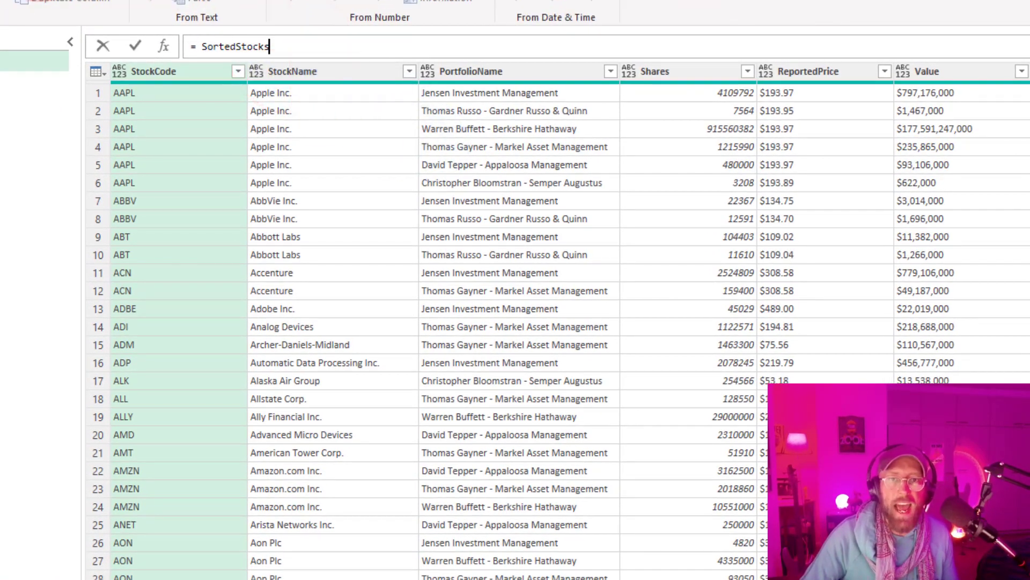
{"action": "left_click", "coordinate": [256, 55]}
{"action": "type", "text": "taBLE"}
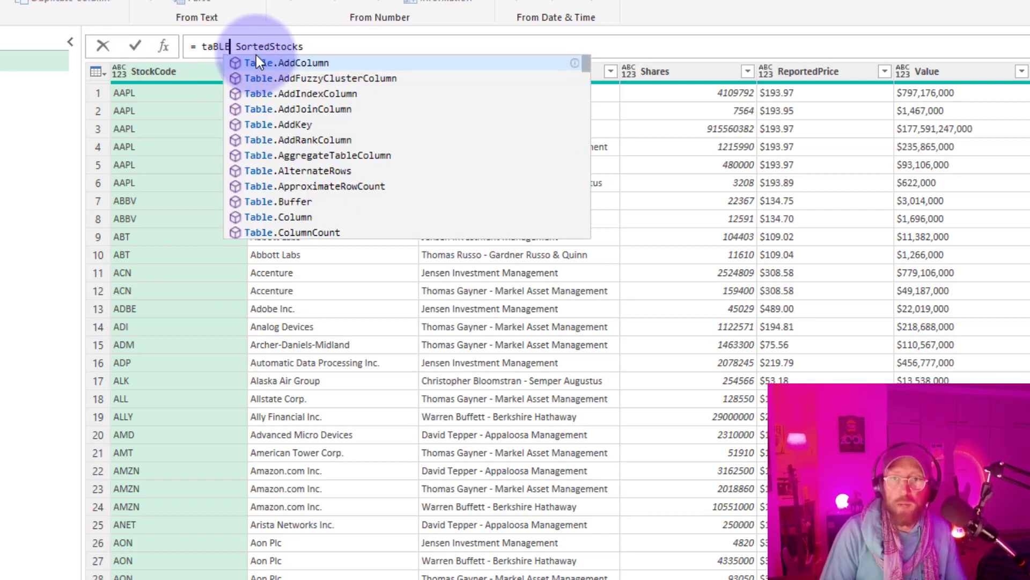
{"action": "key", "text": "Down"}
{"action": "key", "text": "Down"}
{"action": "key", "text": "Tab"}
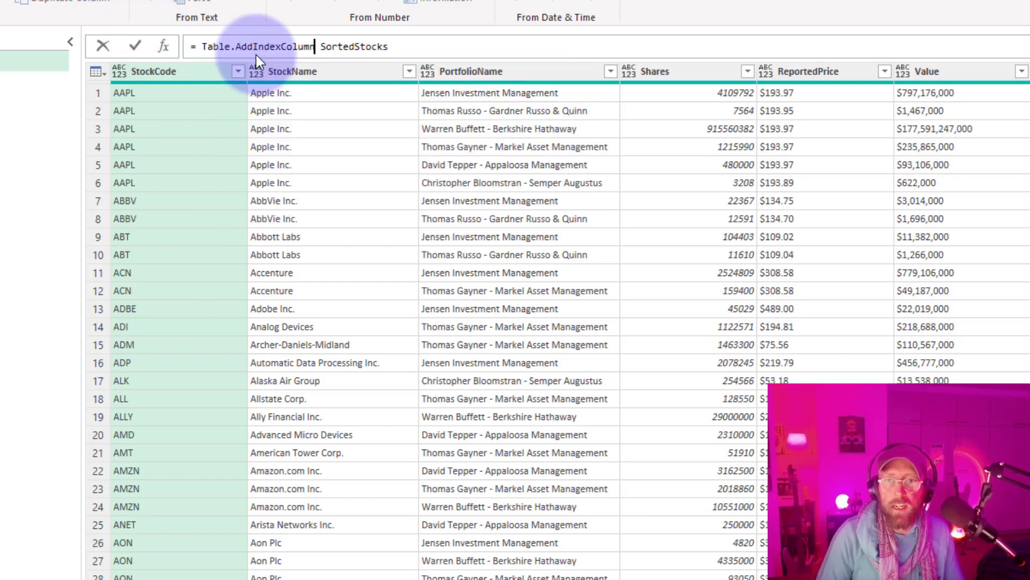
{"action": "type", "text": "("}
{"action": "key", "text": "Delete"}
{"action": "key", "text": "Delete"}
{"action": "key", "text": "End"}
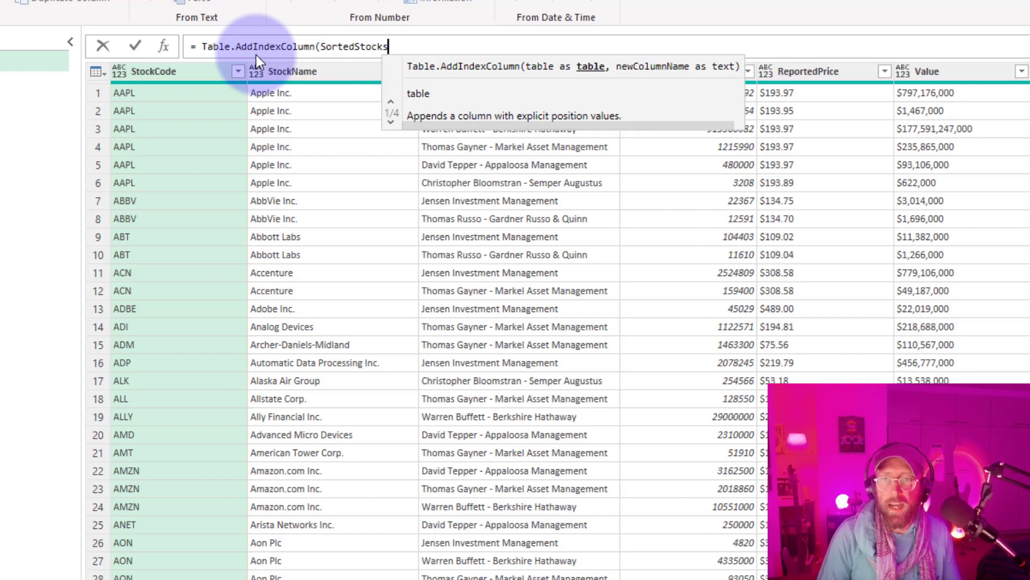
{"action": "type", "text": ", \"\""}
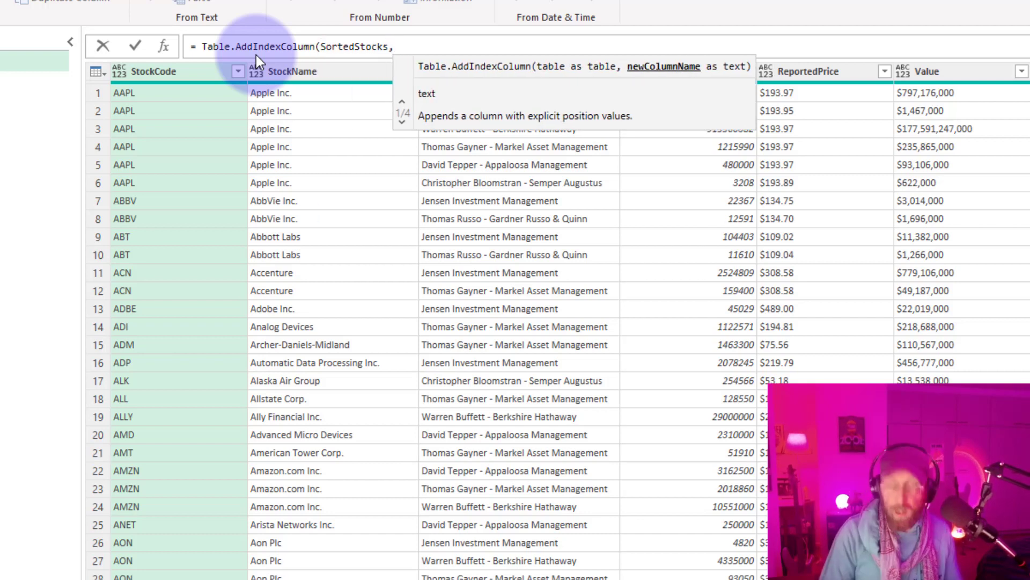
{"action": "type", "text": "Index\", "}
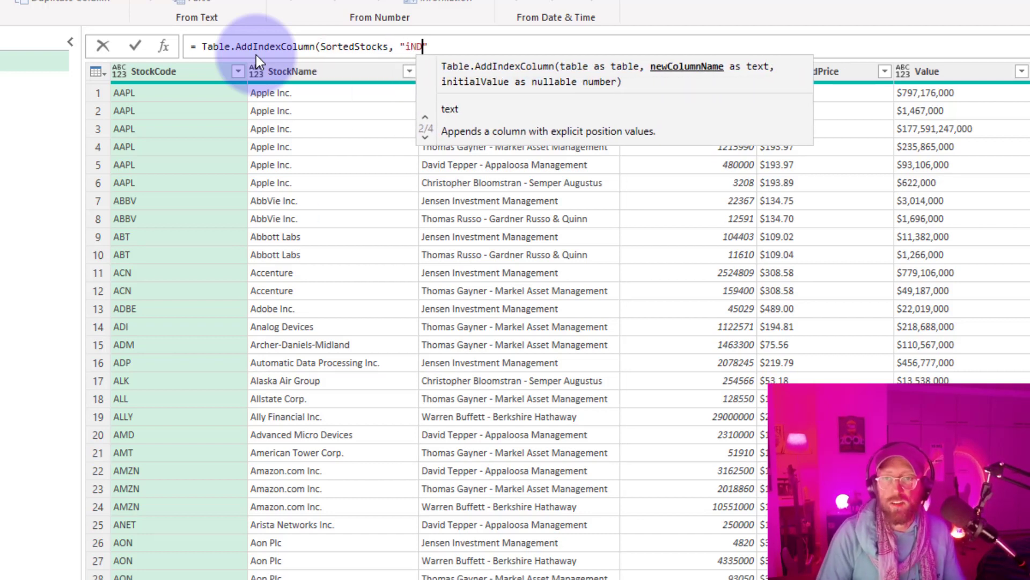
{"action": "type", "text": "0, 1"}
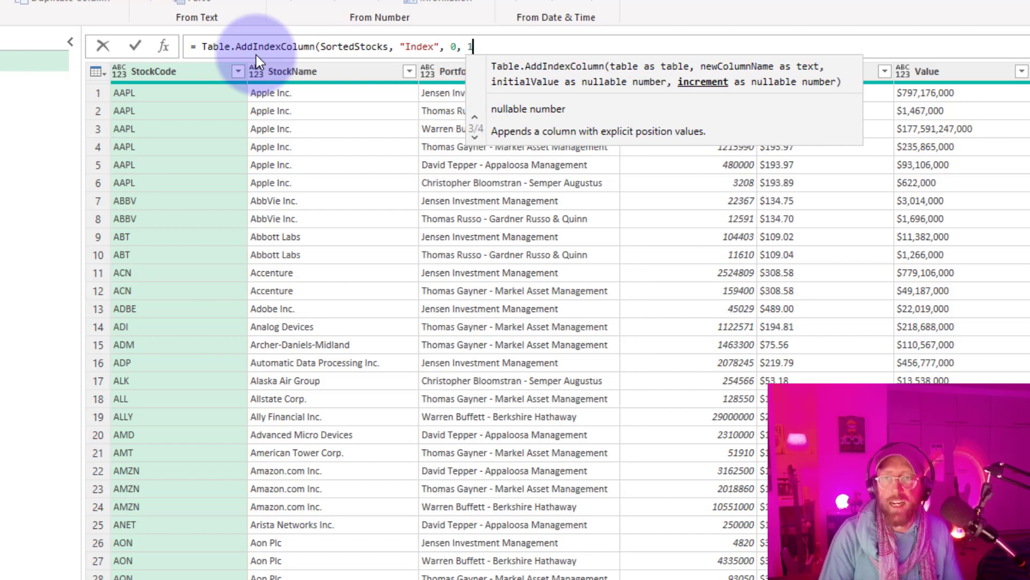
{"action": "type", "text": ", Int"}
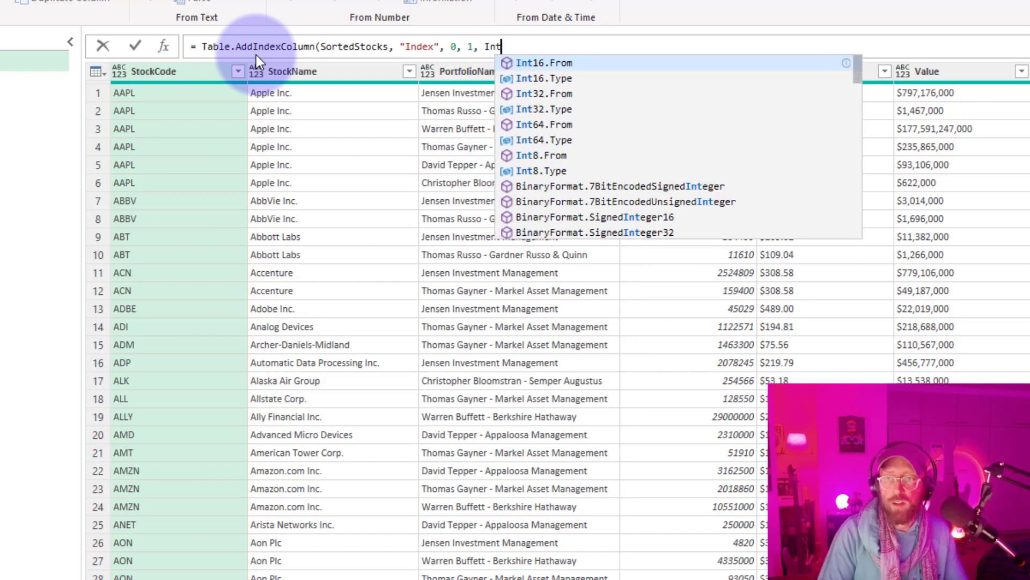
{"action": "key", "text": "Down"}
{"action": "key", "text": "Down"}
{"action": "key", "text": "Down"}
{"action": "key", "text": "Down"}
{"action": "key", "text": "Down"}
{"action": "key", "text": "Tab"}
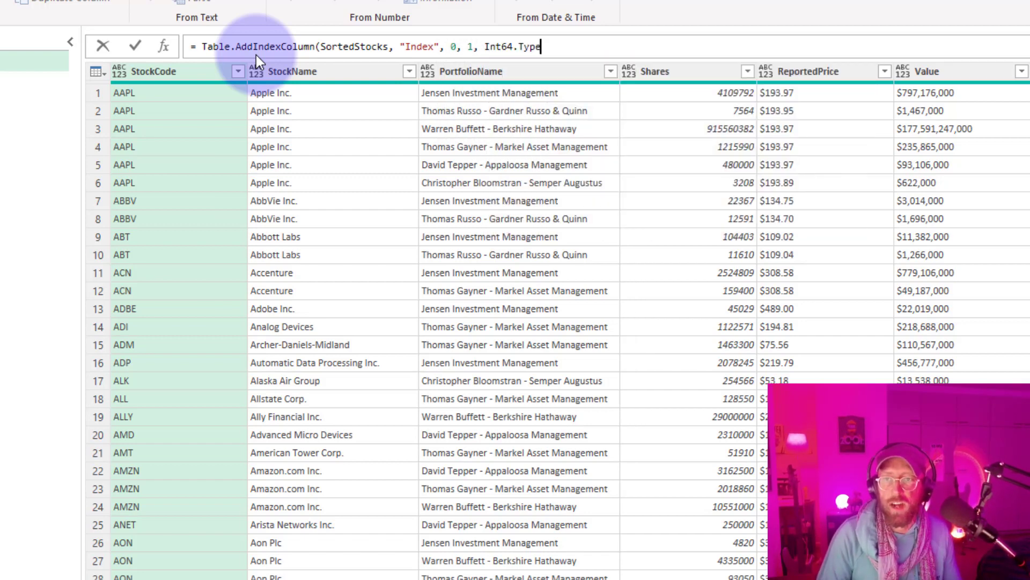
{"action": "type", "text": ")"}
{"action": "key", "text": "Return"}
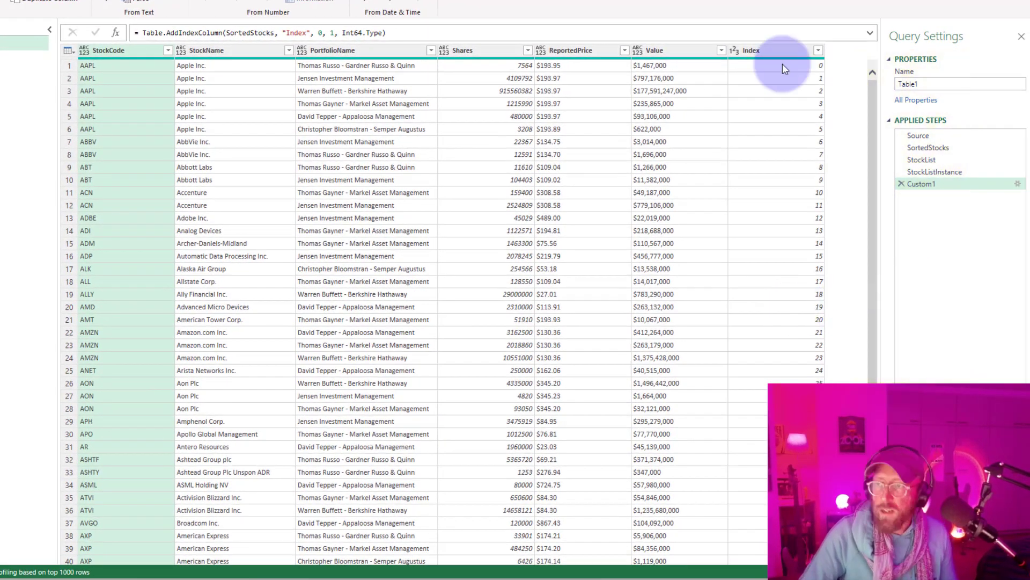
- From the Custom1 step, add a custom column StockOccuranceCounter with formula StockListInstance{[Index]}
{"action": "left_click", "coordinate": [922, 170]}
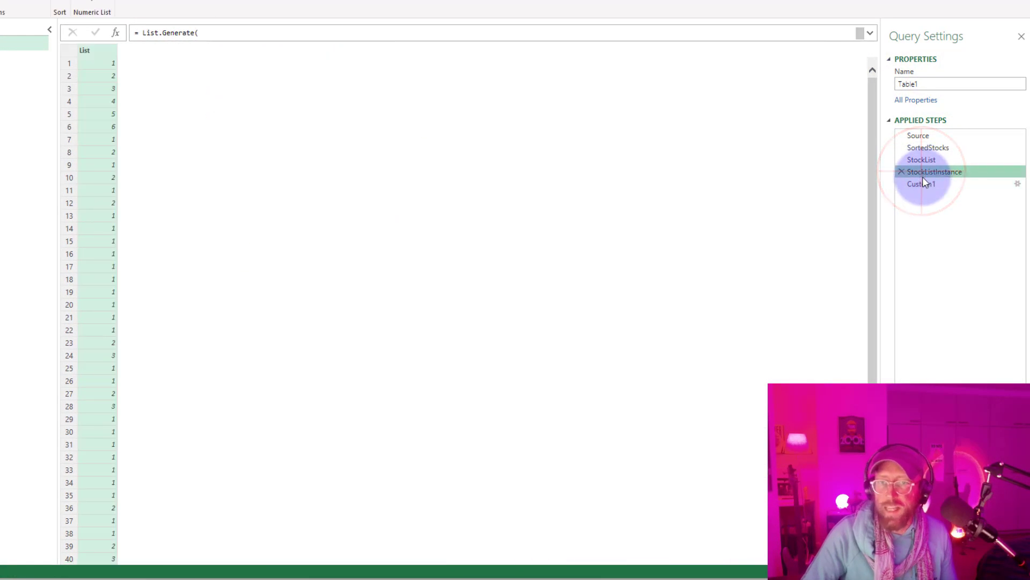
{"action": "left_click", "coordinate": [923, 182]}
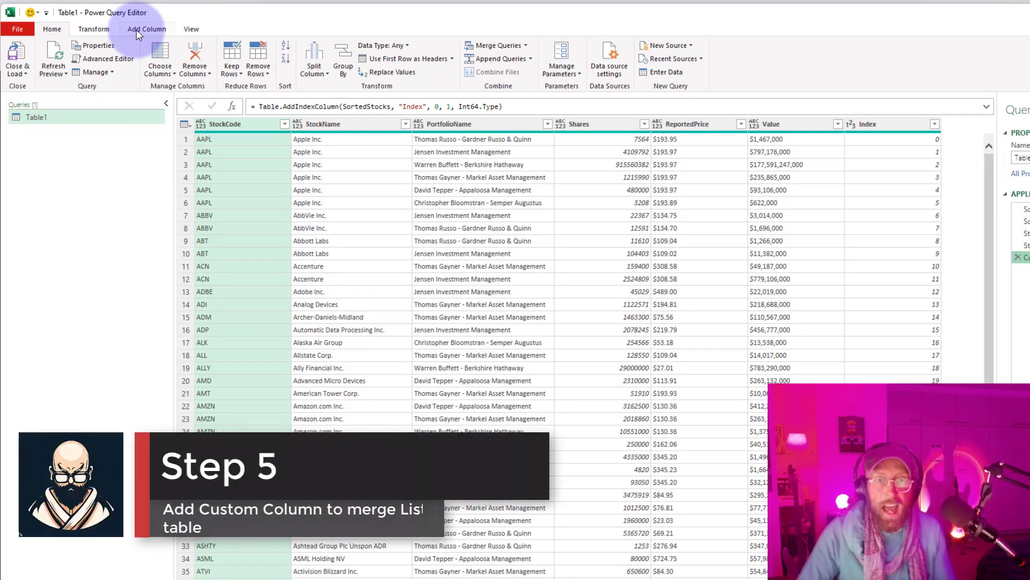
{"action": "left_click", "coordinate": [136, 30]}
{"action": "left_click", "coordinate": [72, 56]}
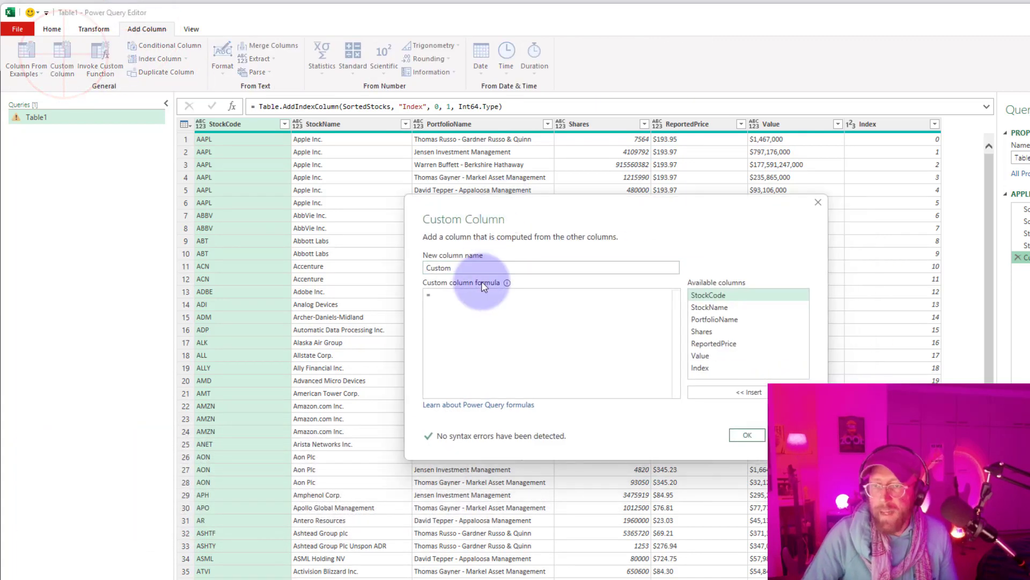
{"action": "left_click", "coordinate": [461, 300]}
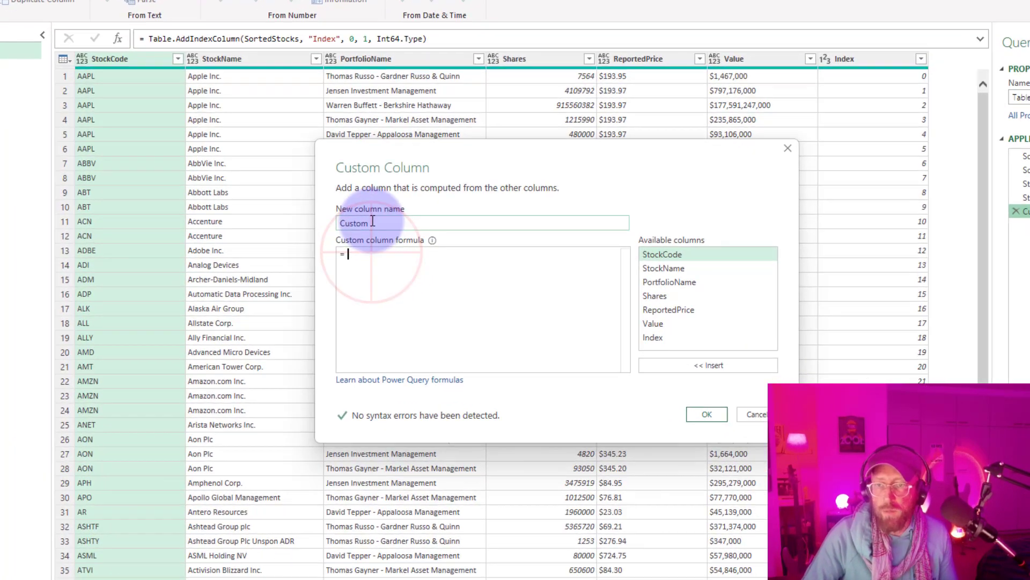
{"action": "double_click", "coordinate": [372, 221]}
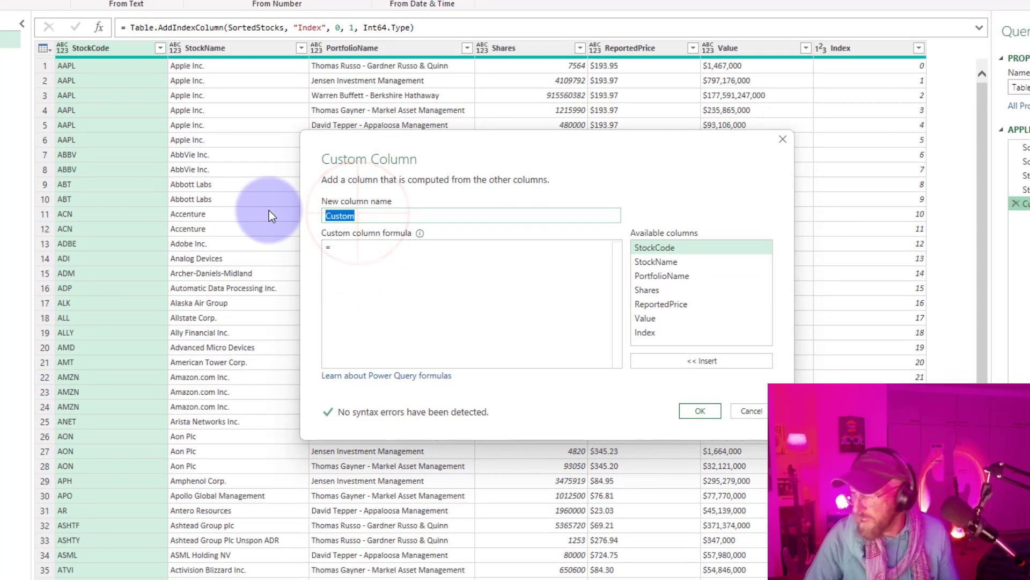
{"action": "type", "text": "StockOccuranceCounter"}
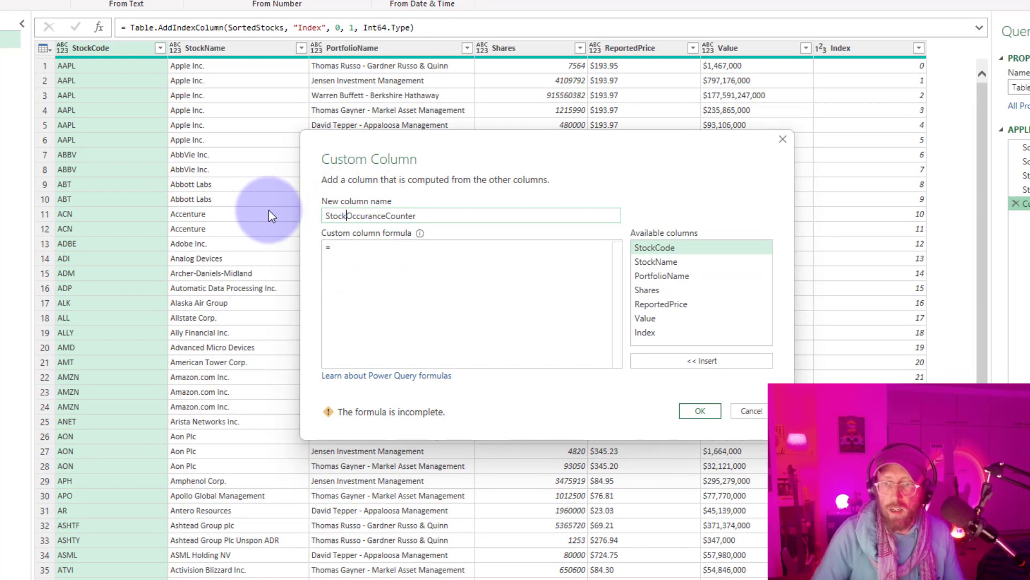
{"action": "left_click", "coordinate": [358, 246]}
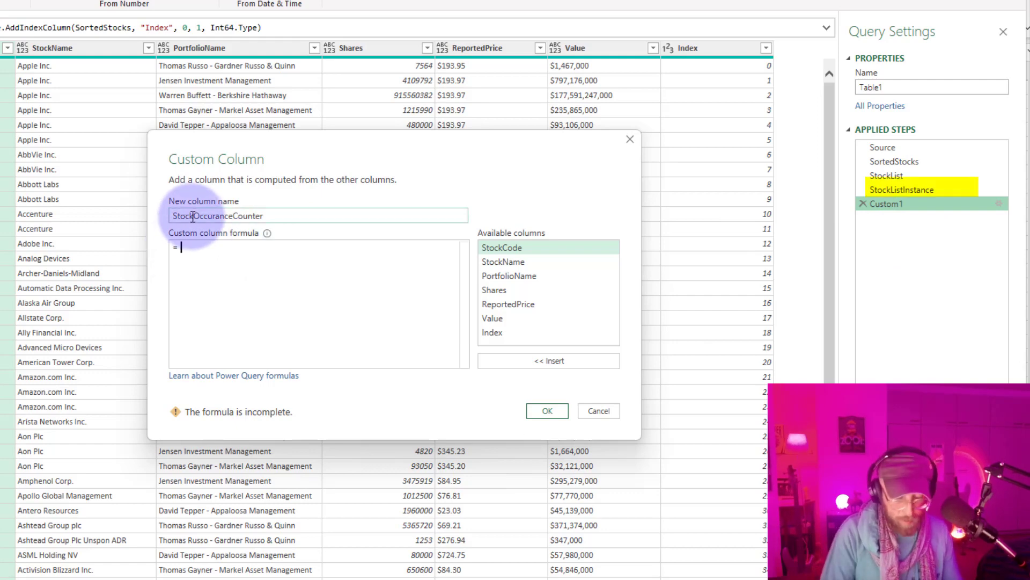
{"action": "type", "text": "StockListInstance"}
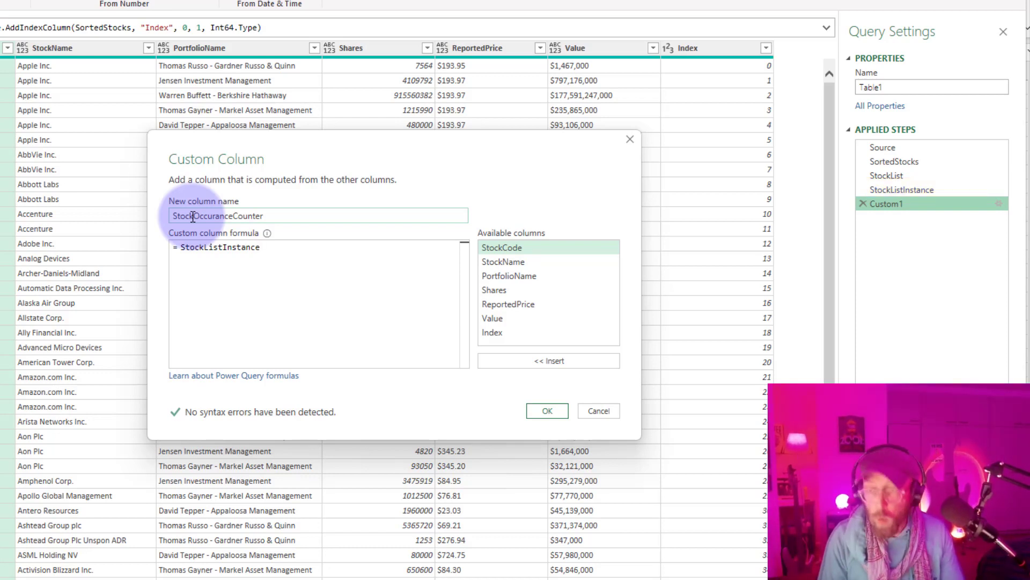
{"action": "type", "text": "{"}
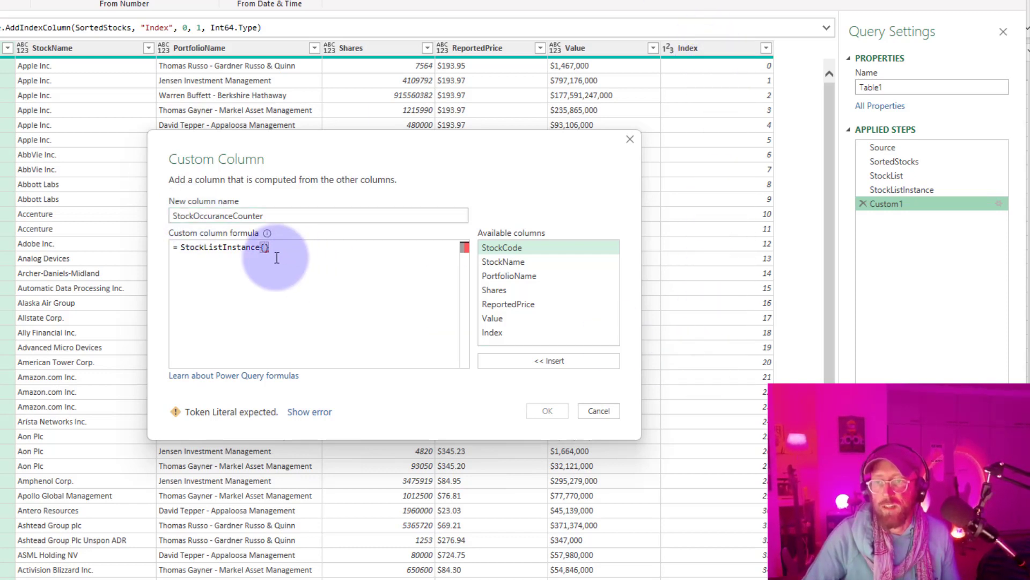
{"action": "double_click", "coordinate": [504, 332]}
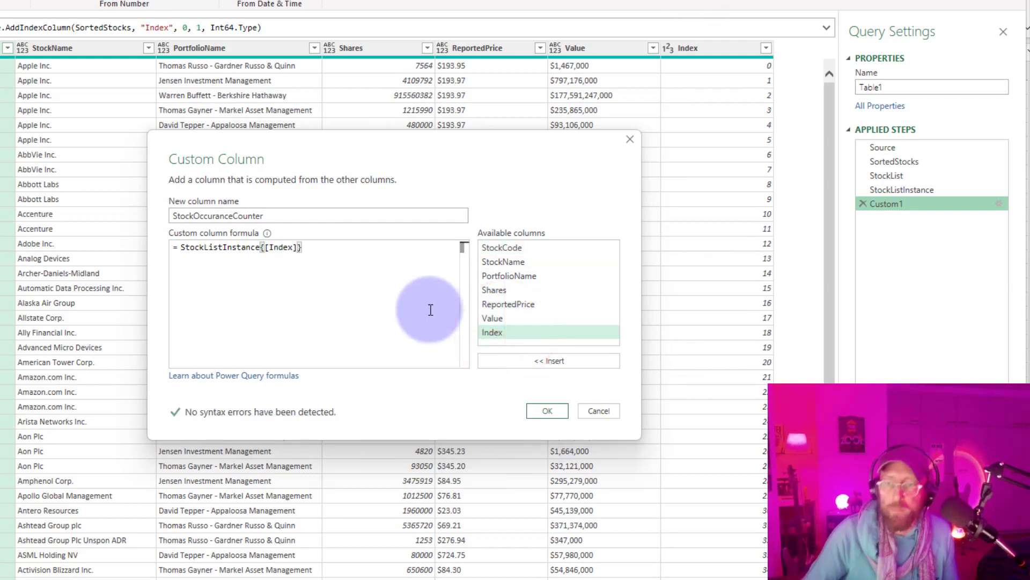
{"action": "left_click", "coordinate": [548, 411]}
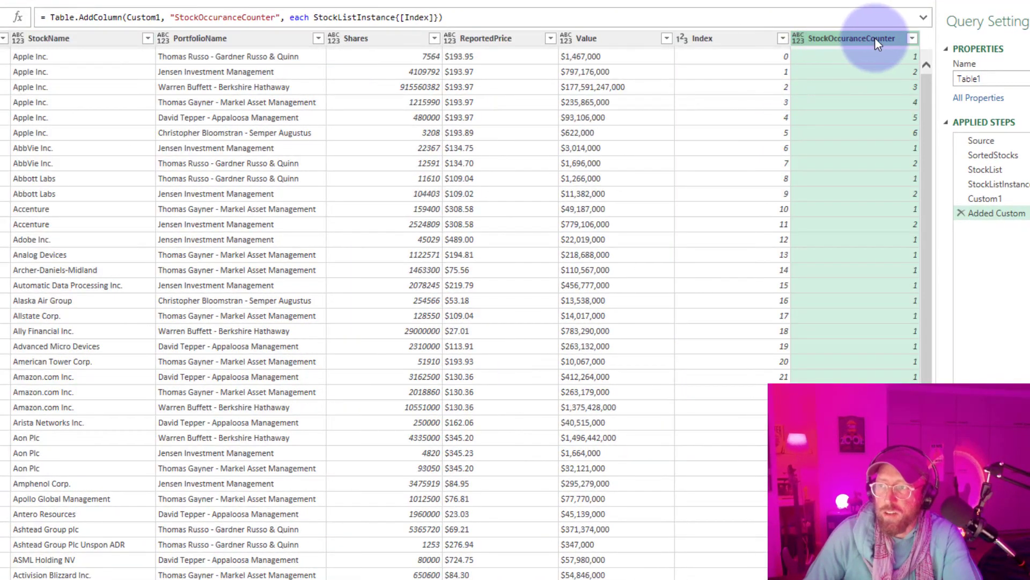
- Move the StockOccuranceCounter column to sit directly after StockCode
{"action": "left_click_drag", "start_coordinate": [875, 38], "coordinate": [100, 66]}
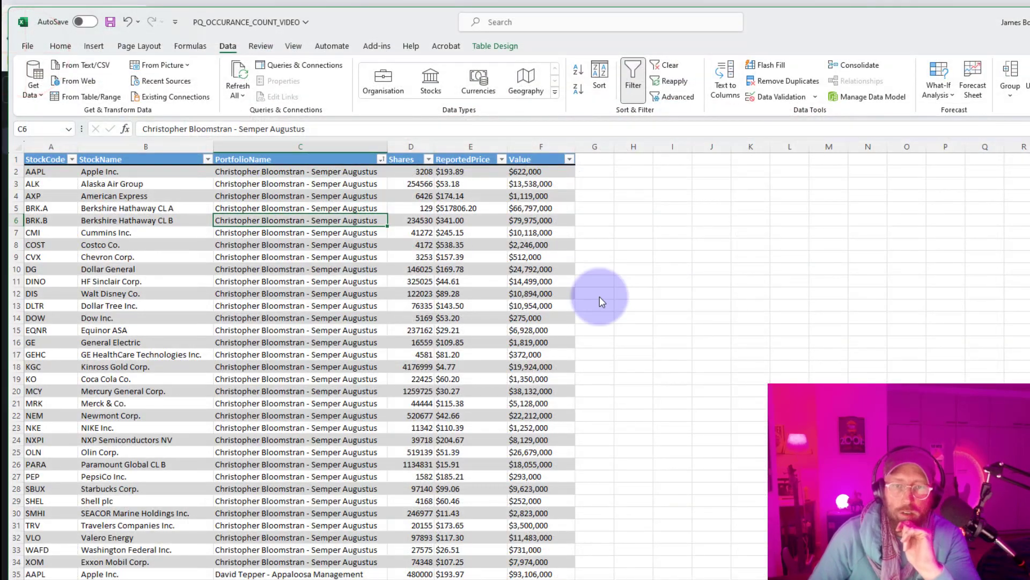
- Close & Load the query to the worksheet, then select stock codes A3:A12 in the loaded table
{"action": "left_click", "coordinate": [448, 208]}
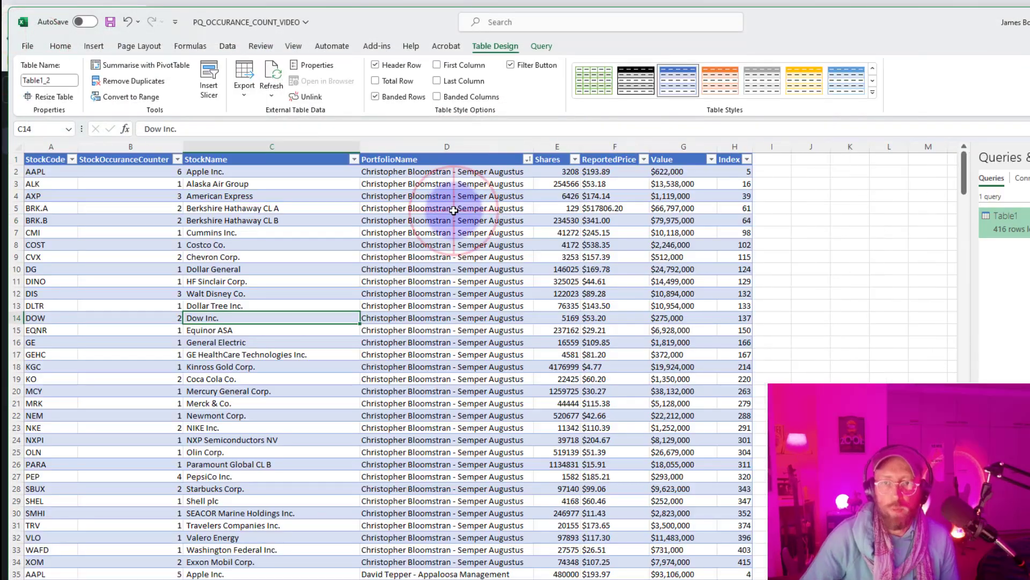
{"action": "left_click_drag", "start_coordinate": [51, 183], "coordinate": [54, 293]}
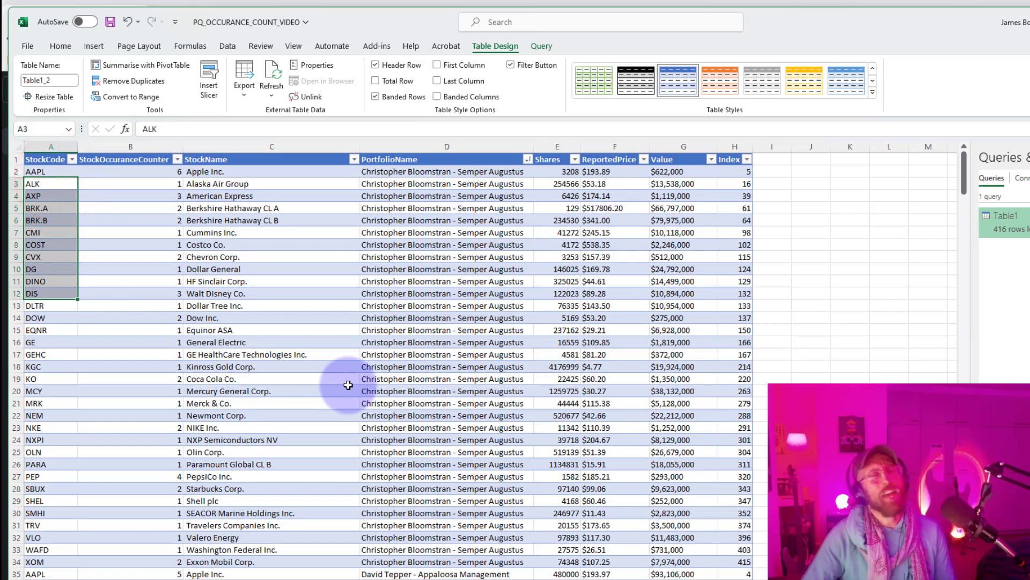